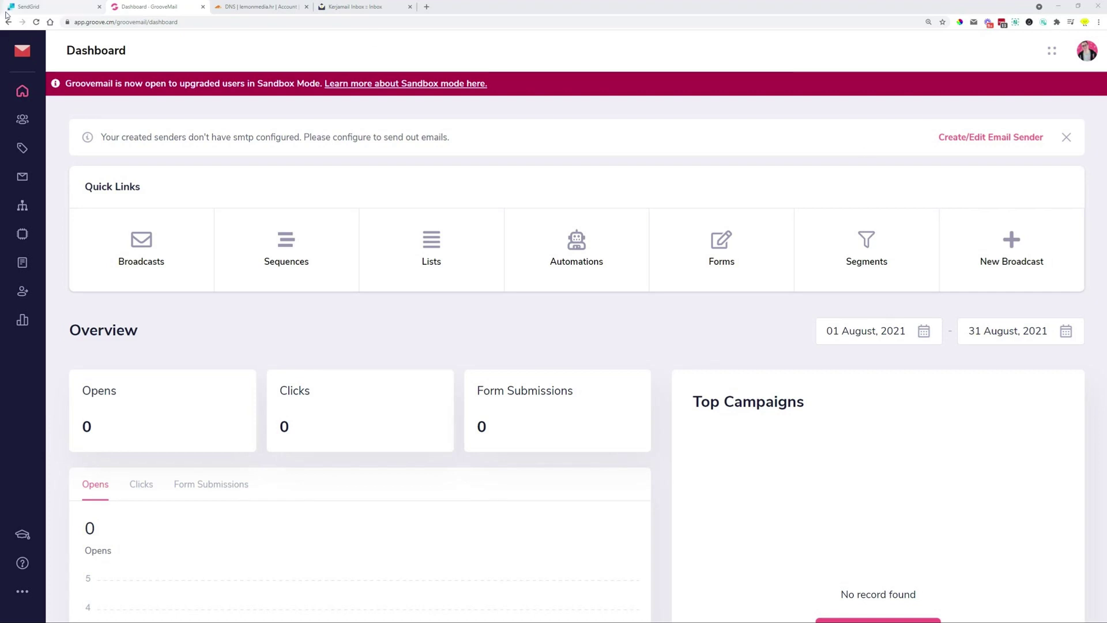
# Glance at the SendGrid and GrooveMail dashboards, then view lemonmedia.hr's mail DNS records in Cloudflare
pyautogui.click(56, 8)
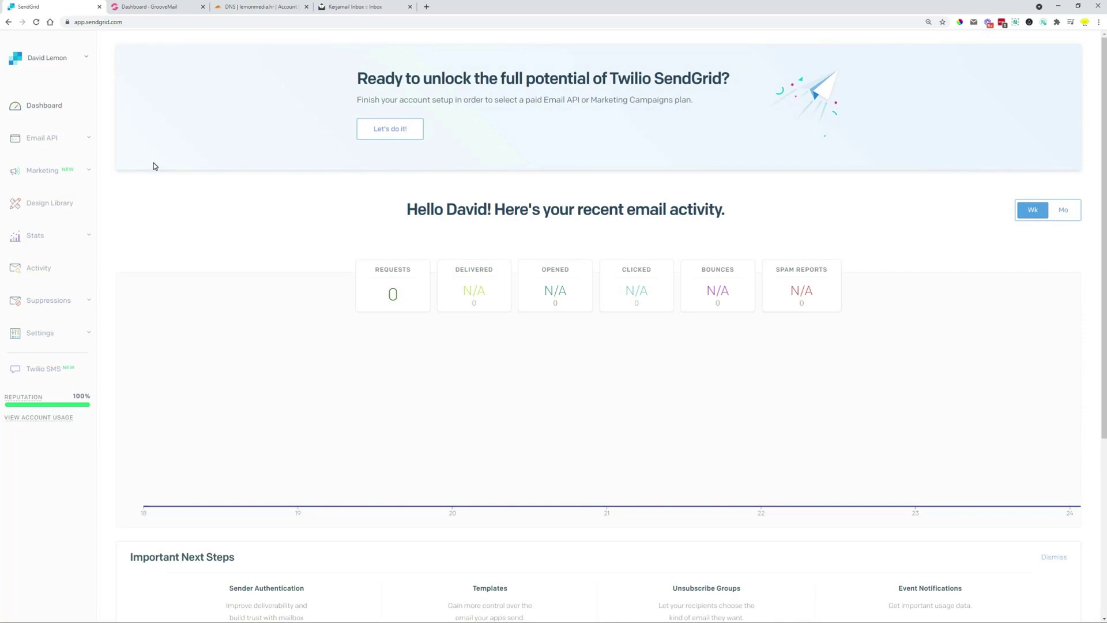
pyautogui.click(138, 8)
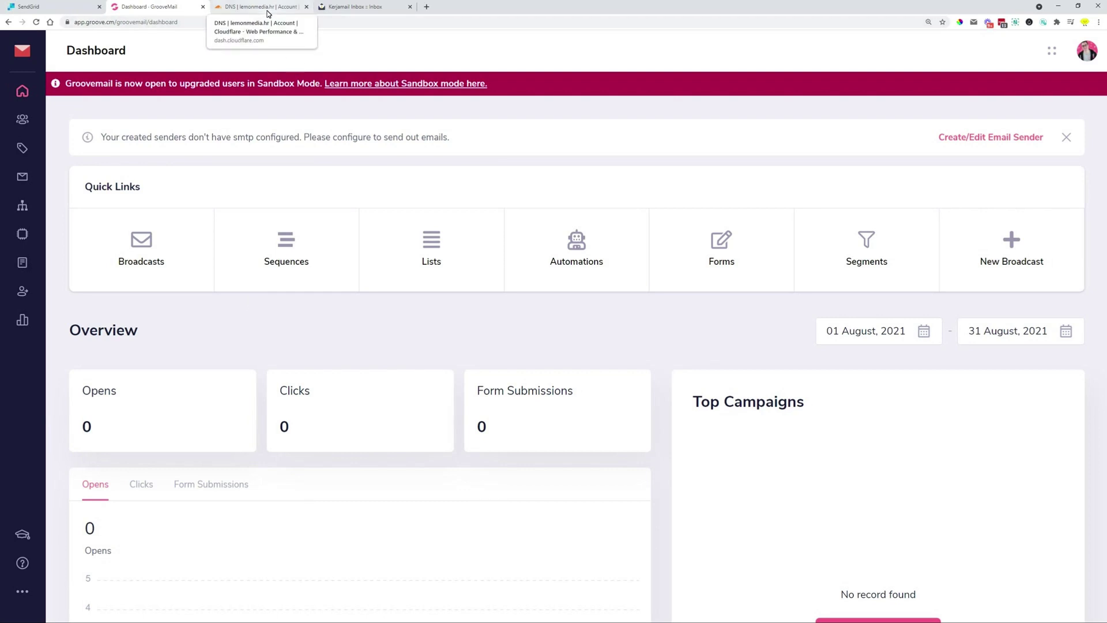
pyautogui.click(262, 7)
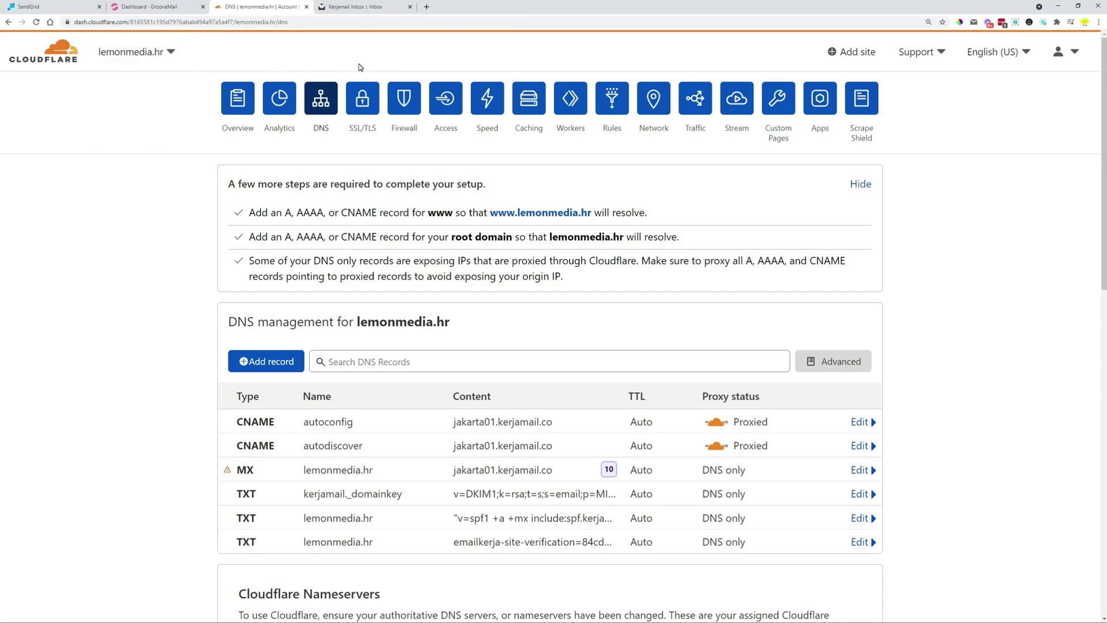
# Check the empty Kerjamail inbox and highlight the lemonmedia.hr mailbox's account address
pyautogui.click(354, 7)
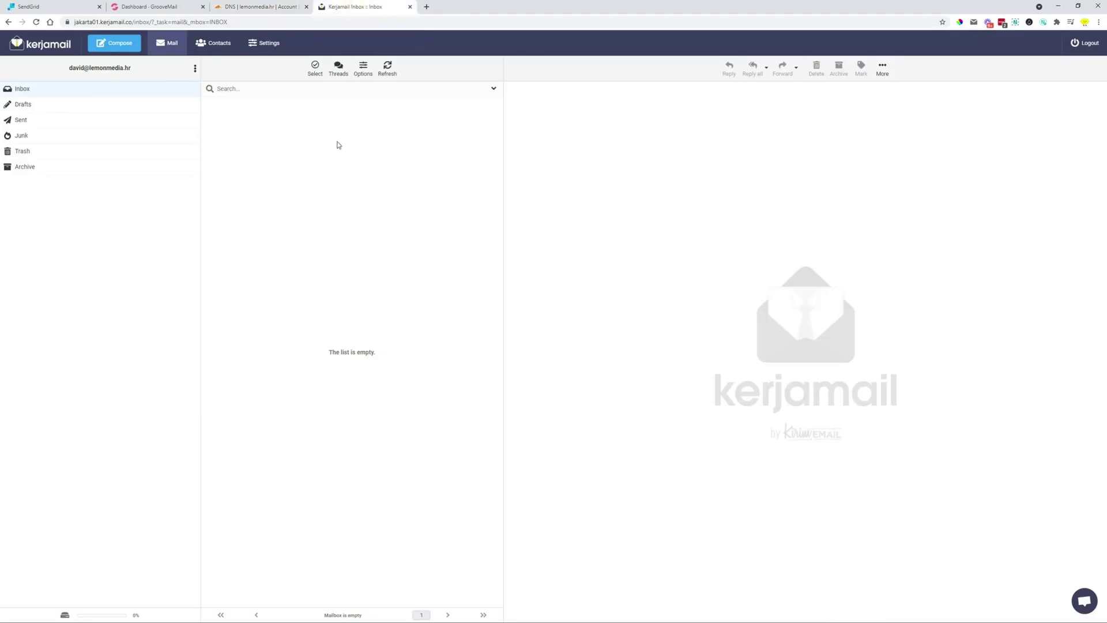
pyautogui.moveTo(68, 67); pyautogui.dragTo(132, 75)
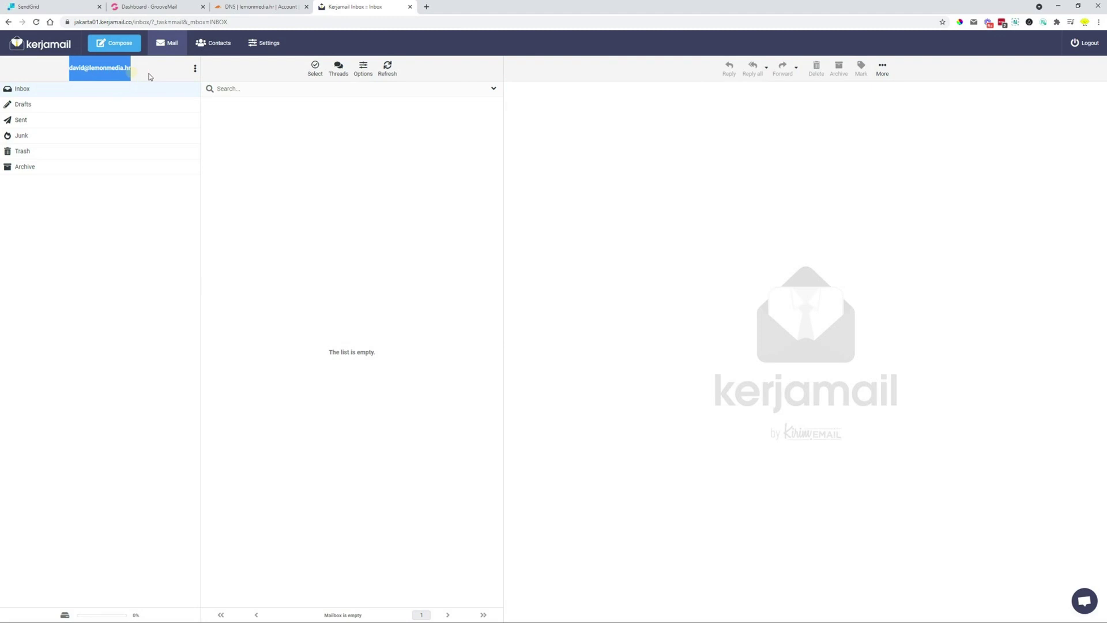
pyautogui.click(147, 74)
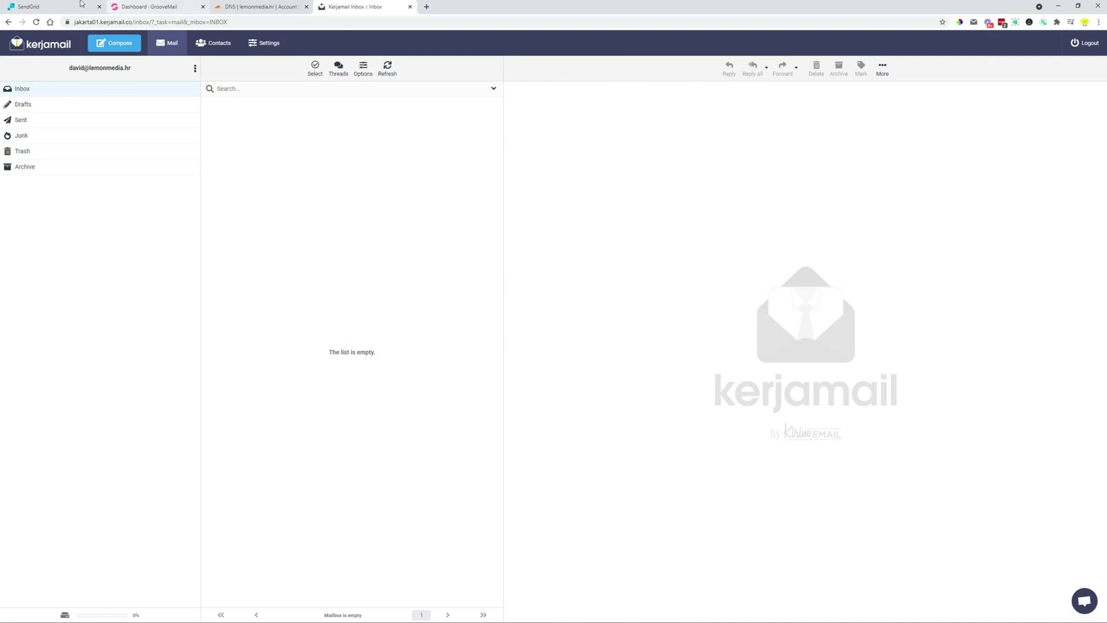
# In SendGrid Settings > Sender Authentication, start Domain Authentication
pyautogui.click(36, 8)
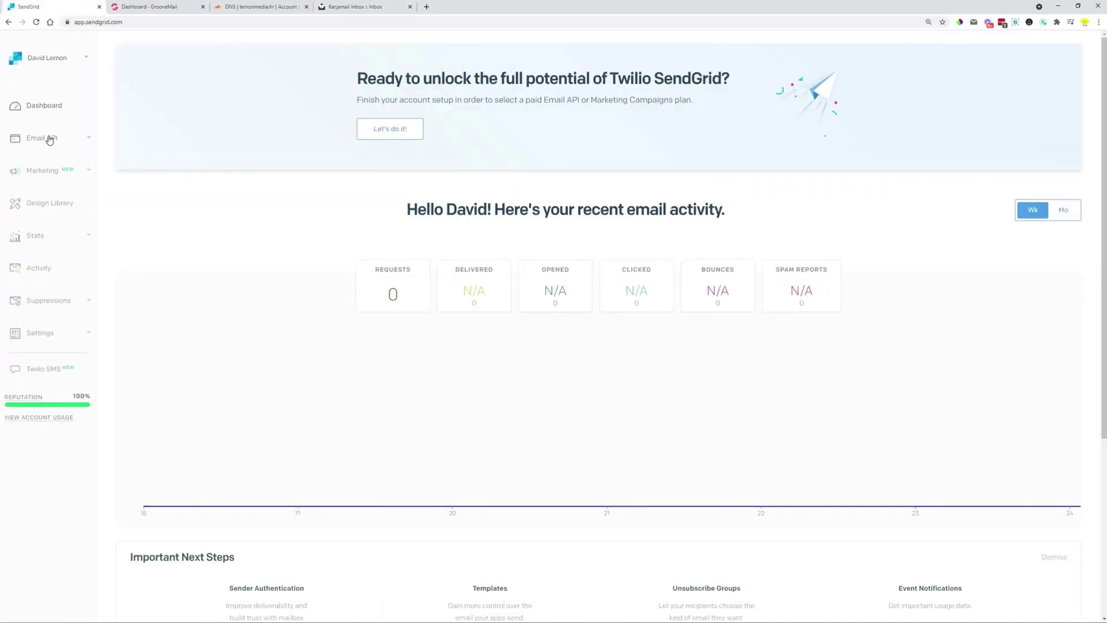
pyautogui.click(45, 337)
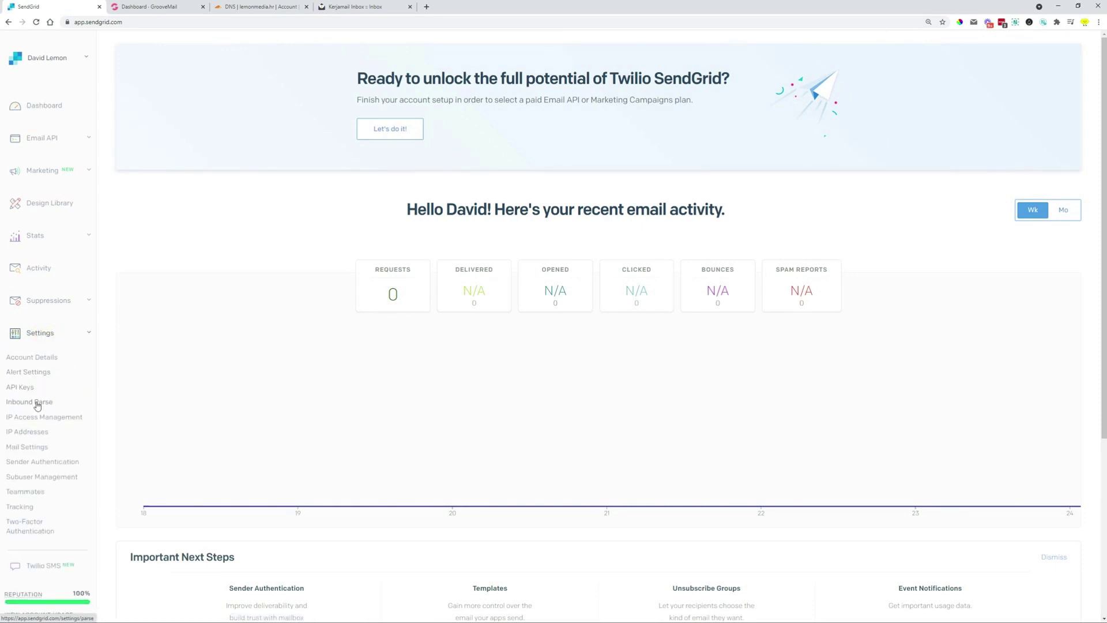
pyautogui.click(51, 461)
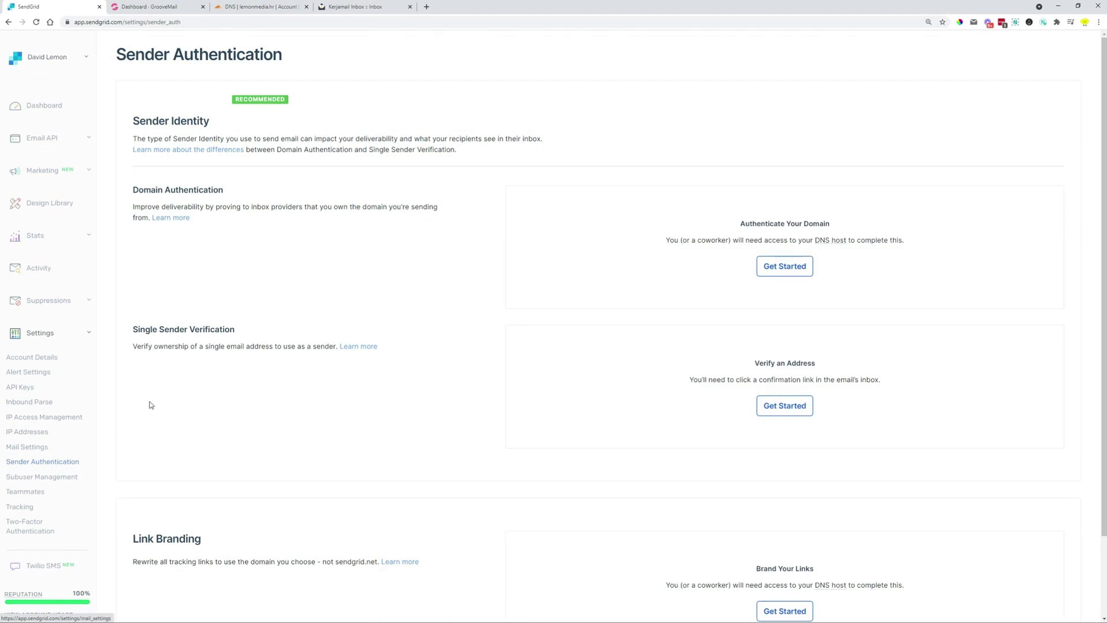
pyautogui.moveTo(133, 189); pyautogui.dragTo(234, 189)
pyautogui.click(279, 190)
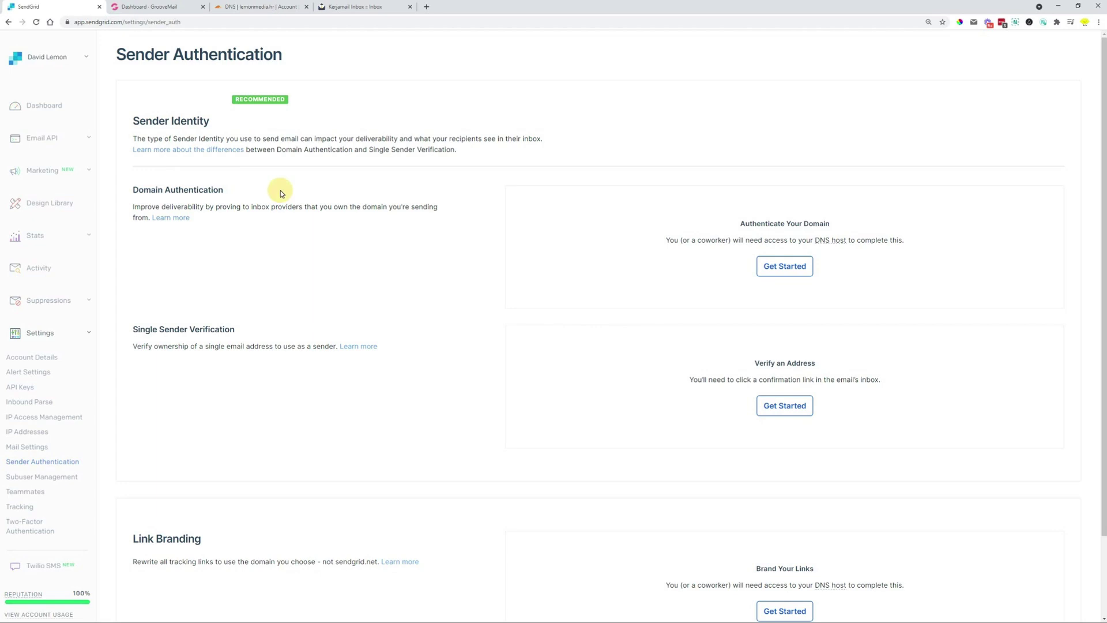
pyautogui.click(778, 272)
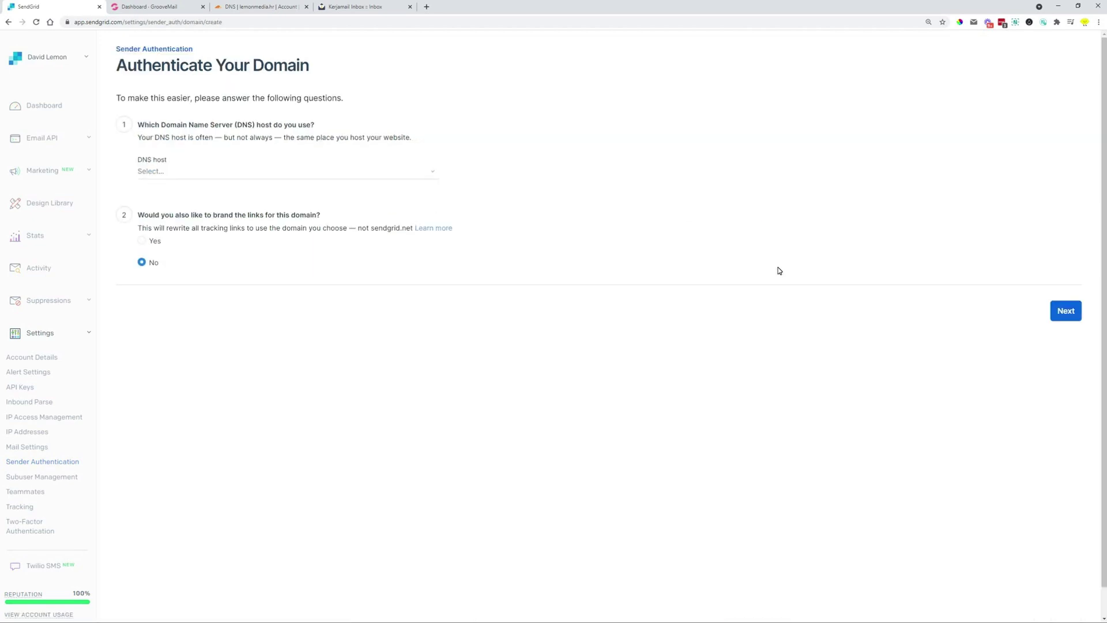
# At 175% zoom, choose Cloudflare as the DNS host and Yes for link branding
pyautogui.hotkey('ctrl', '+')
pyautogui.hotkey('ctrl', '+')
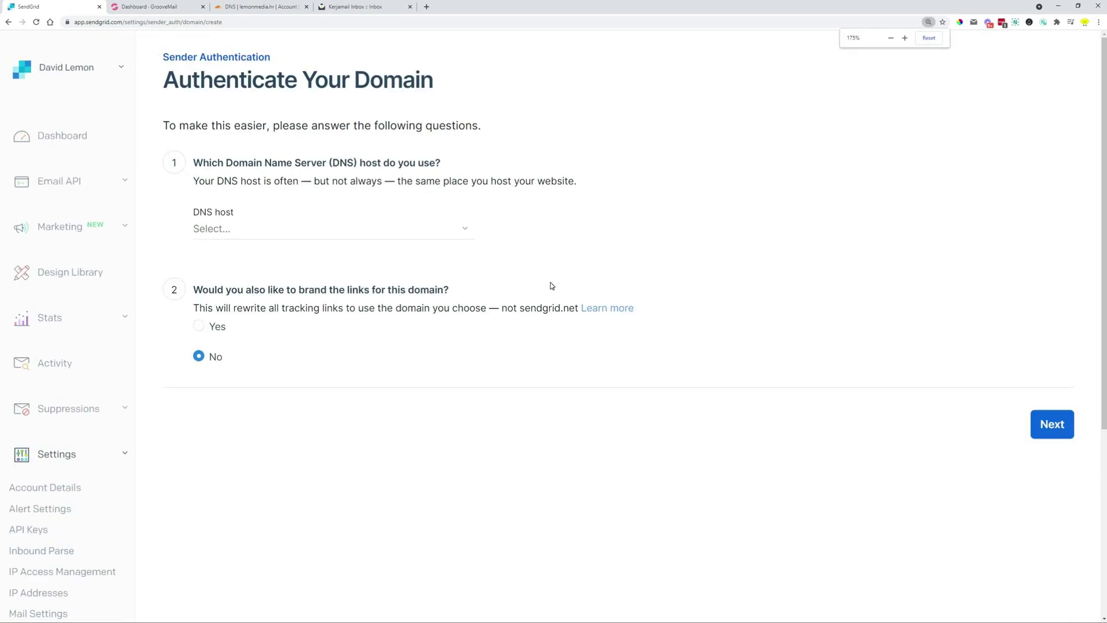
pyautogui.click(331, 232)
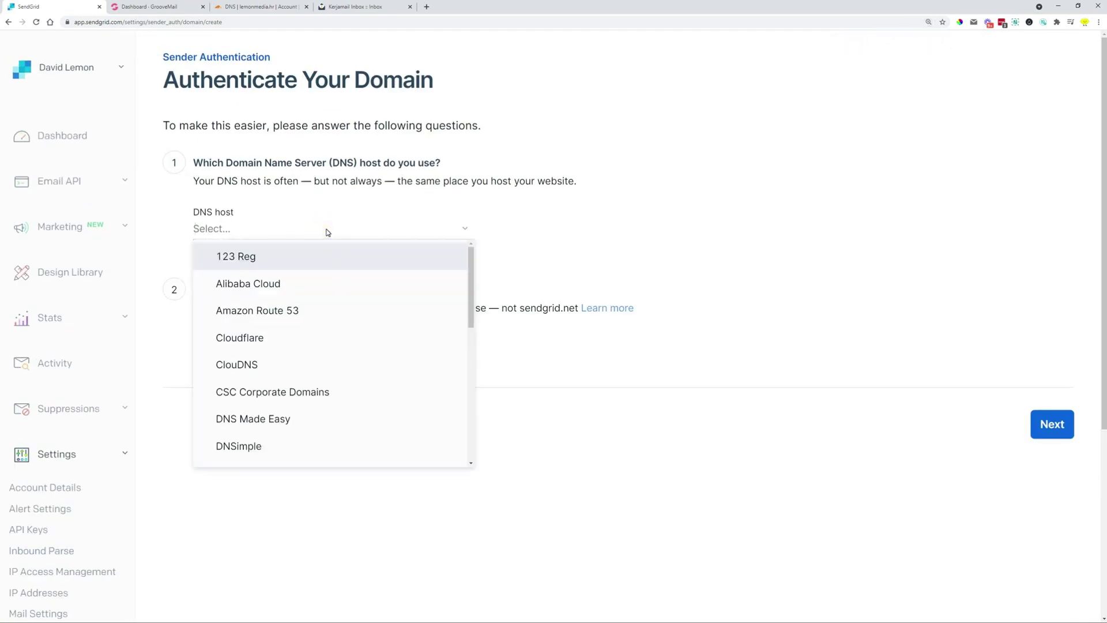
pyautogui.scroll(-3, 349, 304)
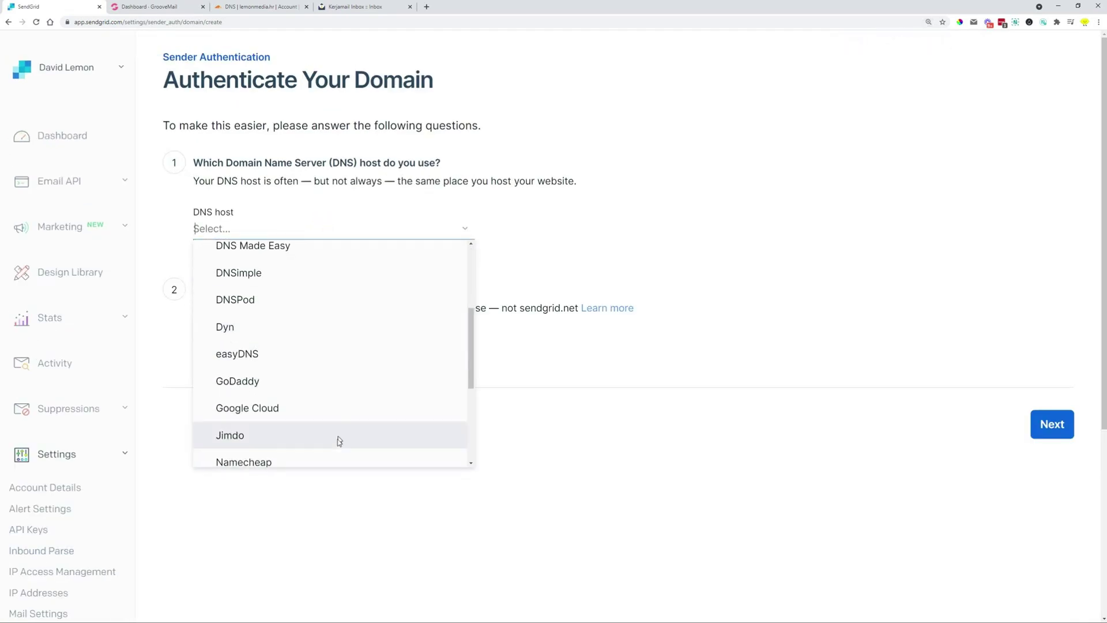
pyautogui.scroll(1, 332, 417)
pyautogui.scroll(2, 331, 418)
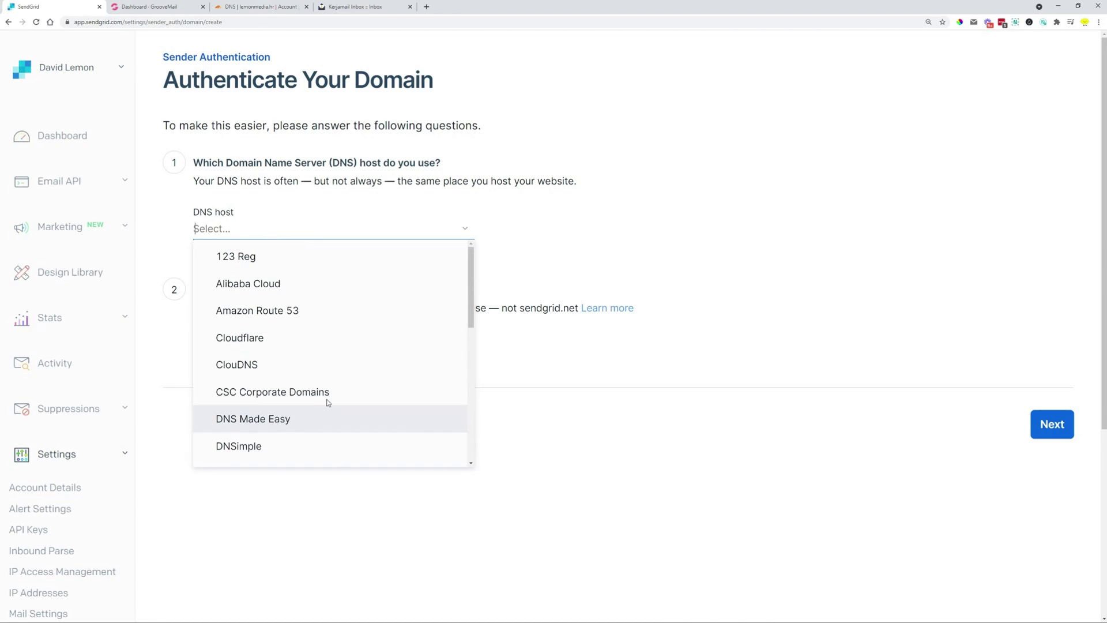
pyautogui.click(300, 344)
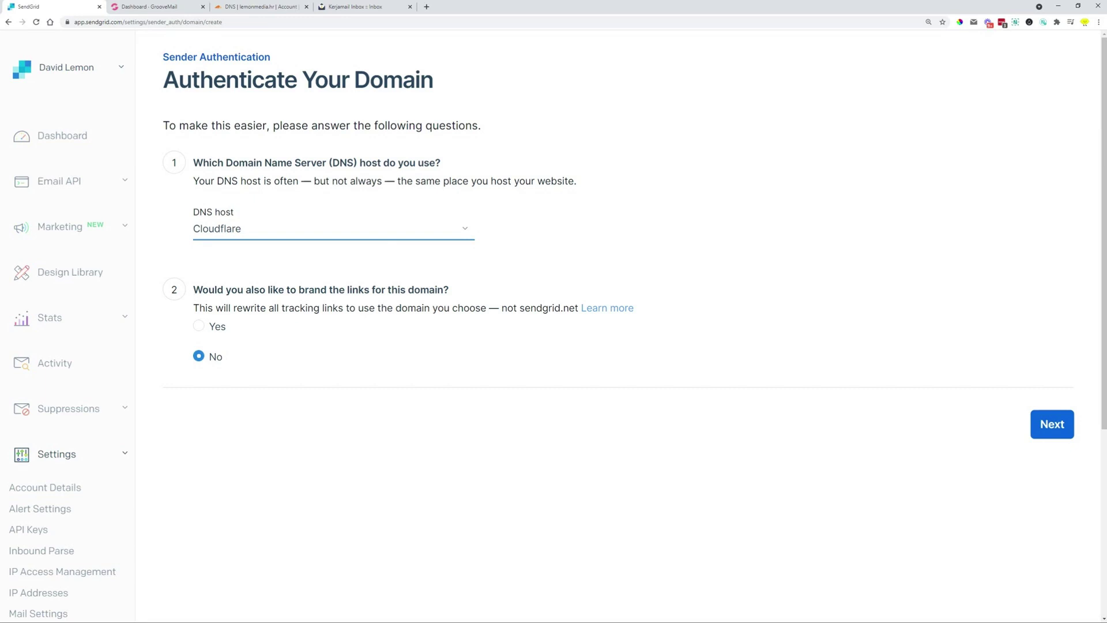
pyautogui.click(199, 327)
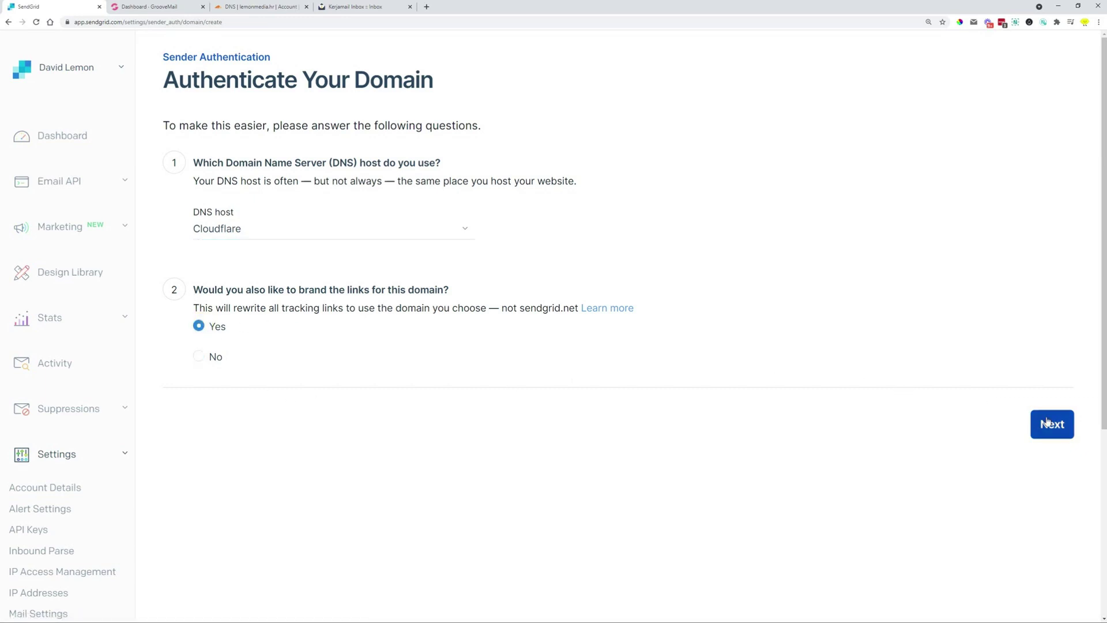
# Enter lemonmedia.hr as the From Domain and submit it to get the five CNAME records
pyautogui.click(1024, 423)
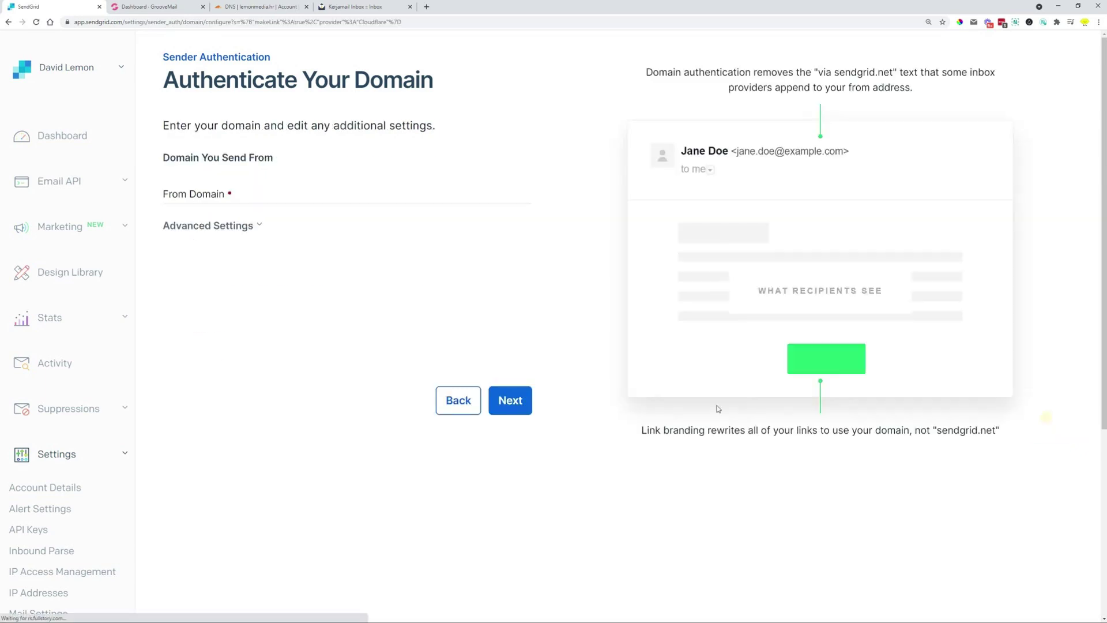
pyautogui.click(258, 185)
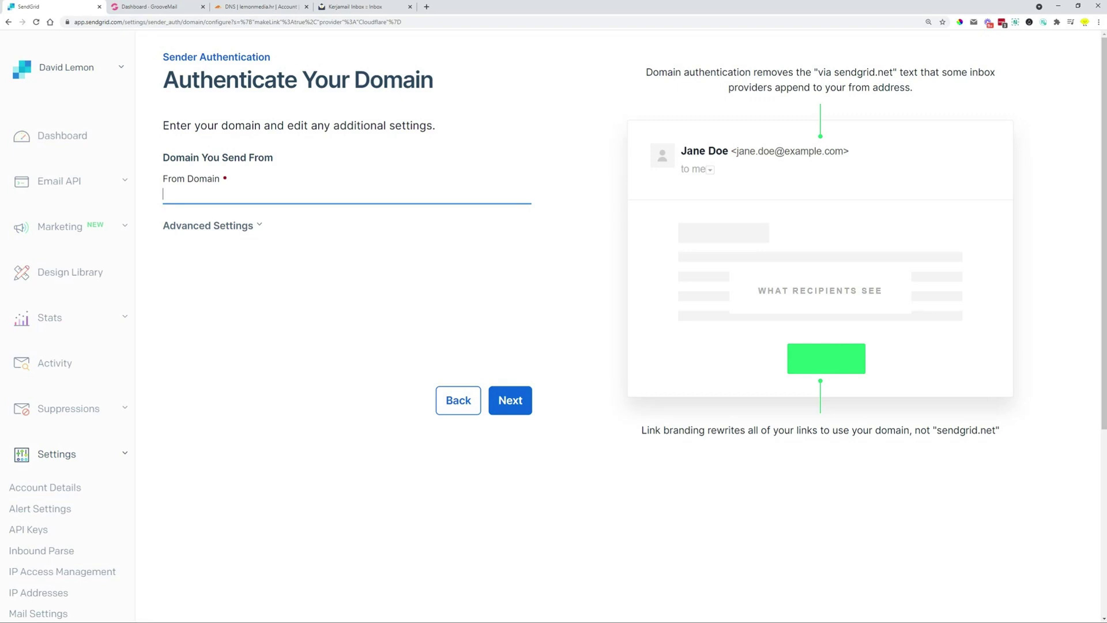
pyautogui.write('lemonmedia.')
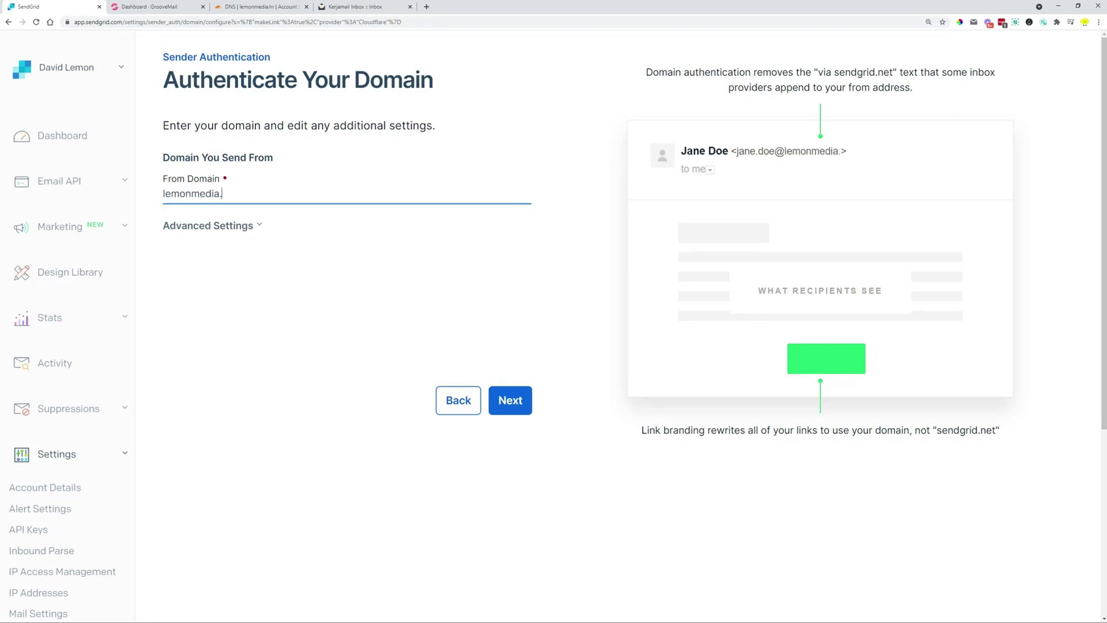
pyautogui.write('hr')
pyautogui.click(511, 401)
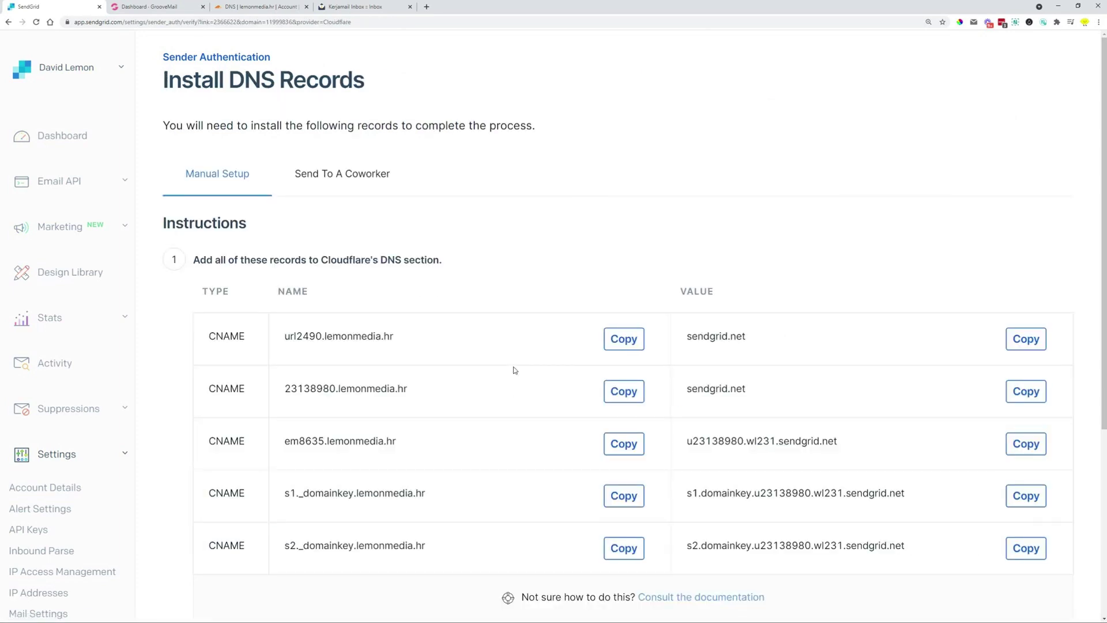
pyautogui.scroll(-1, 291, 249)
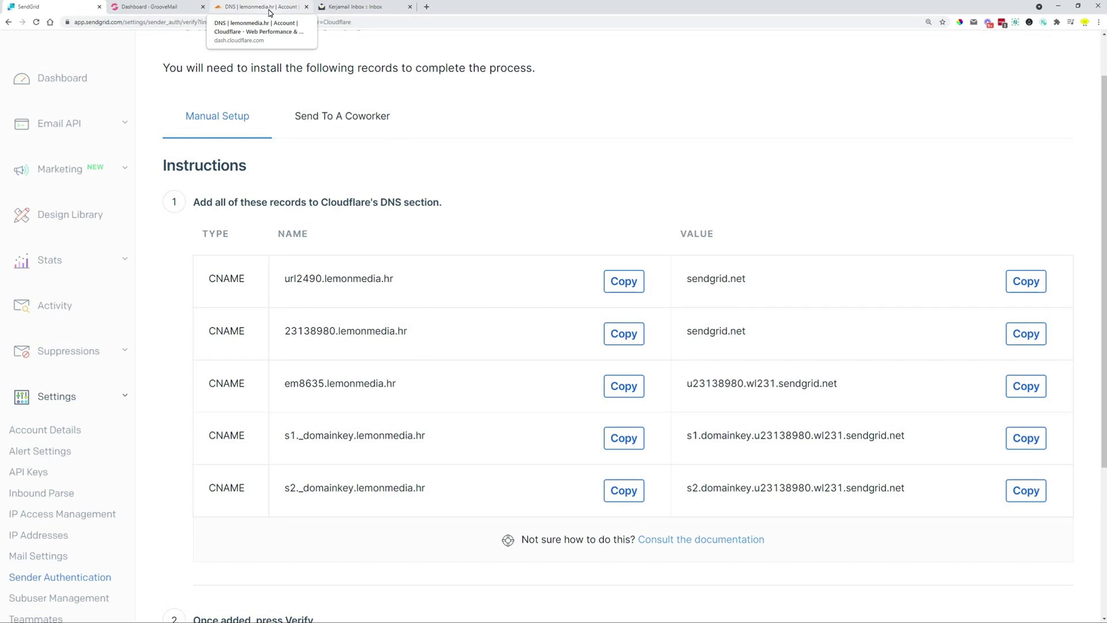
# In GrooveMail My Account, switch to custom domains and view zingroove.com's DNS records
pyautogui.click(168, 7)
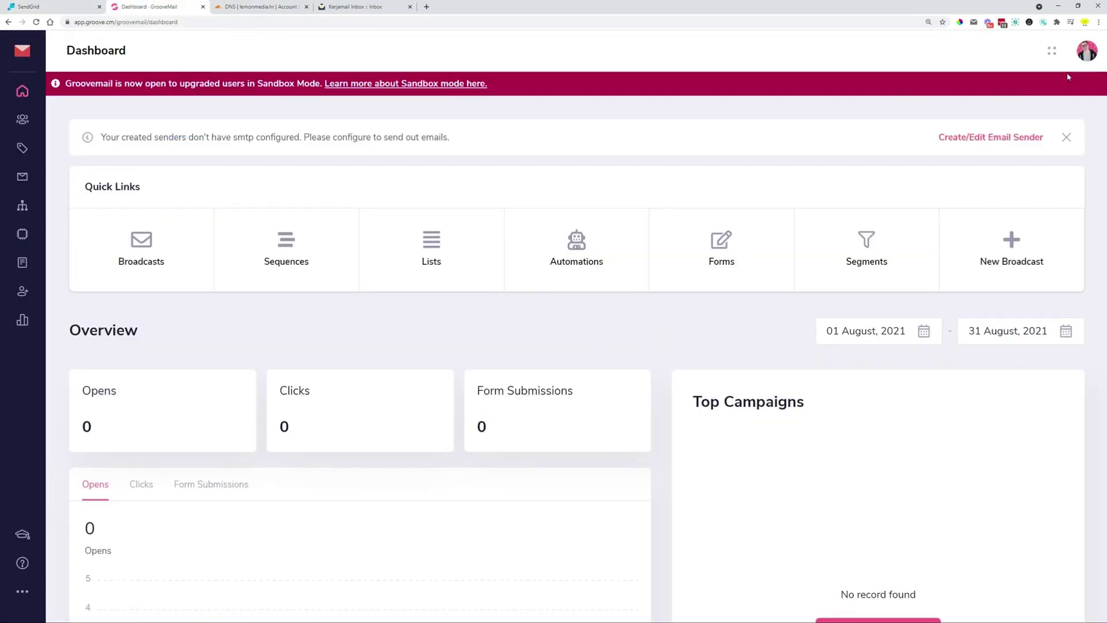
pyautogui.click(1080, 55)
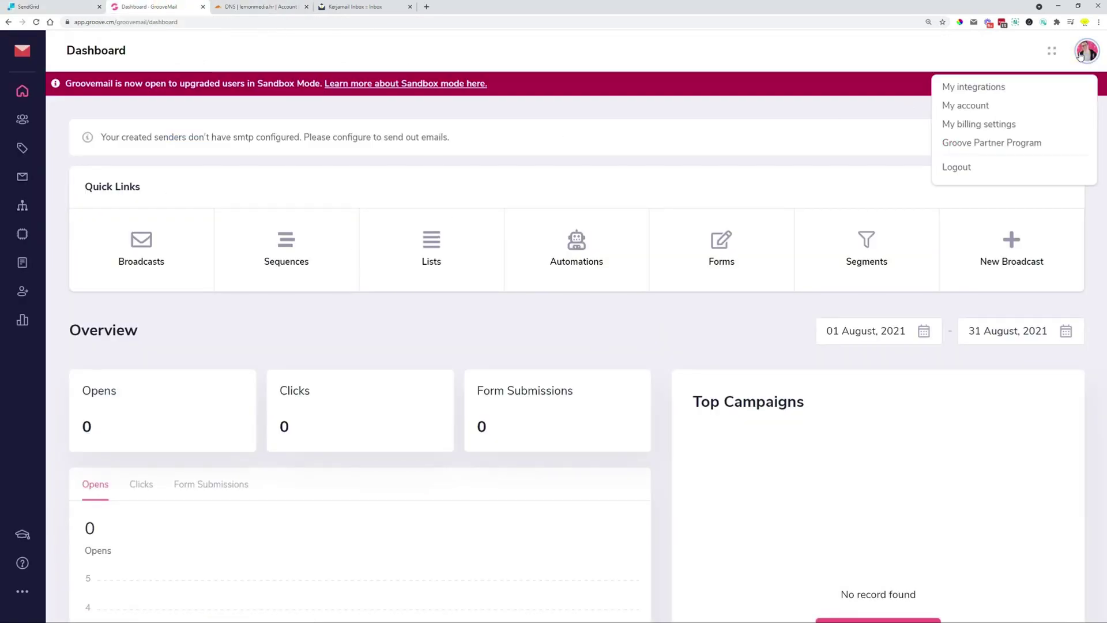
pyautogui.click(960, 106)
pyautogui.click(794, 110)
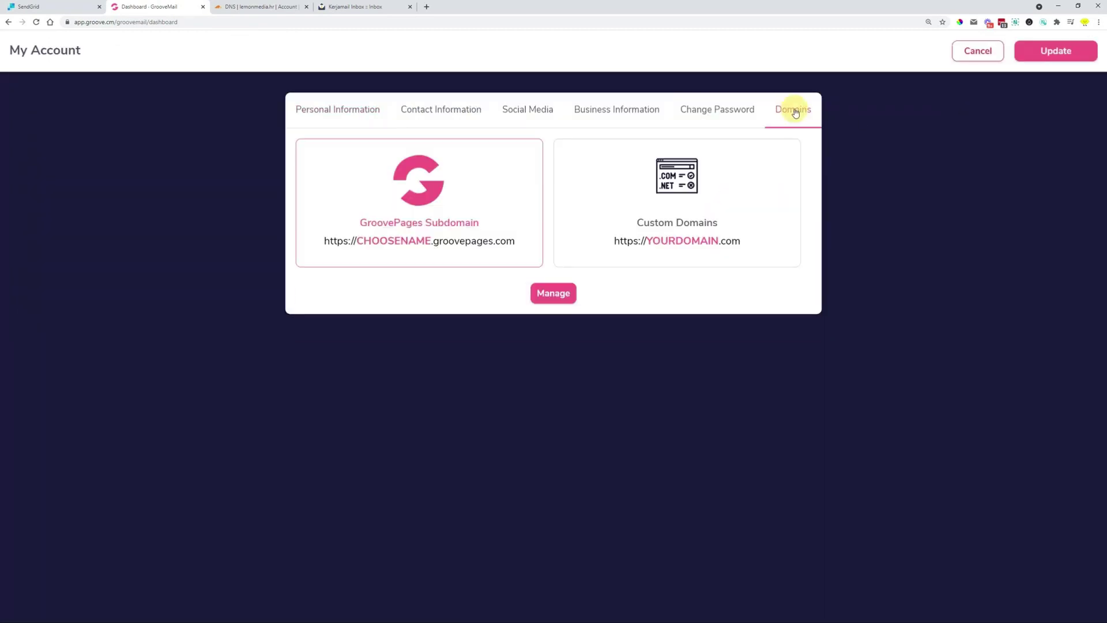
pyautogui.click(646, 239)
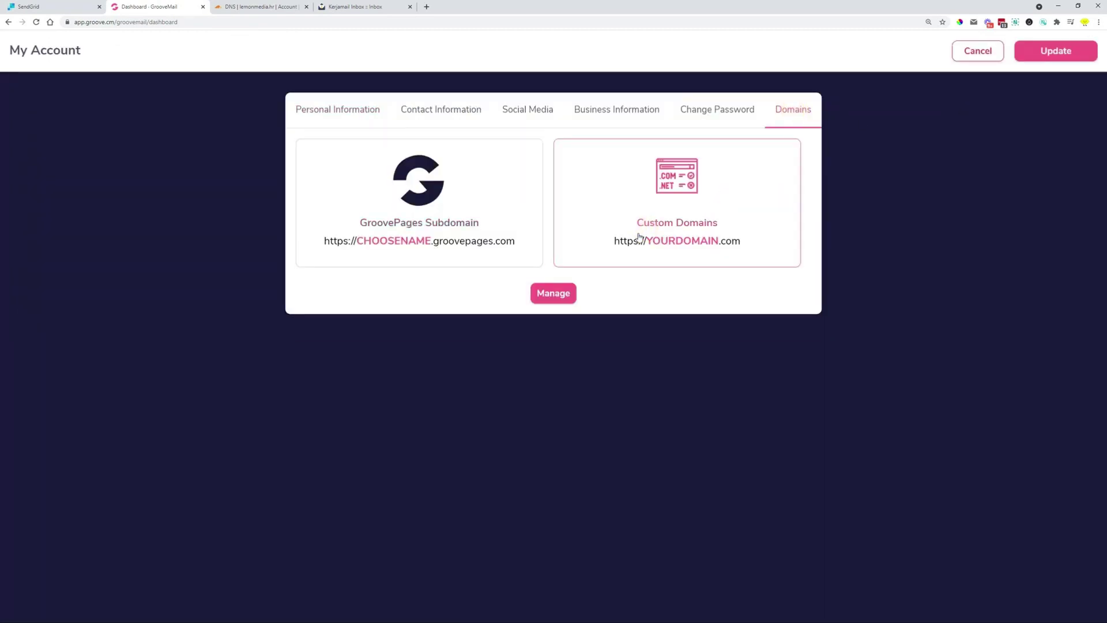
pyautogui.click(554, 294)
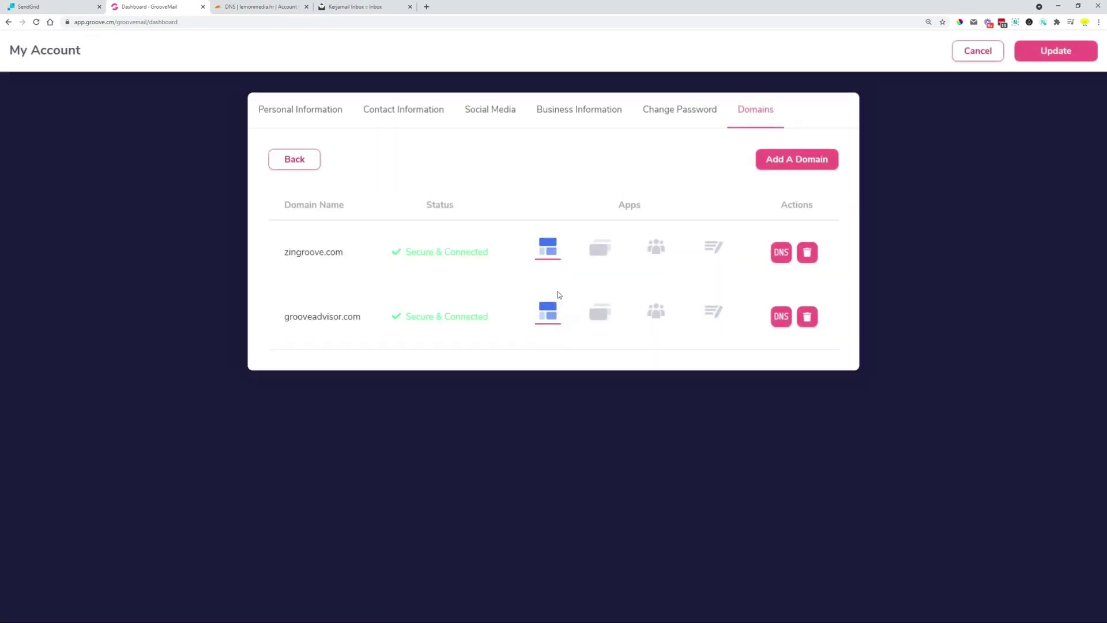
pyautogui.click(780, 252)
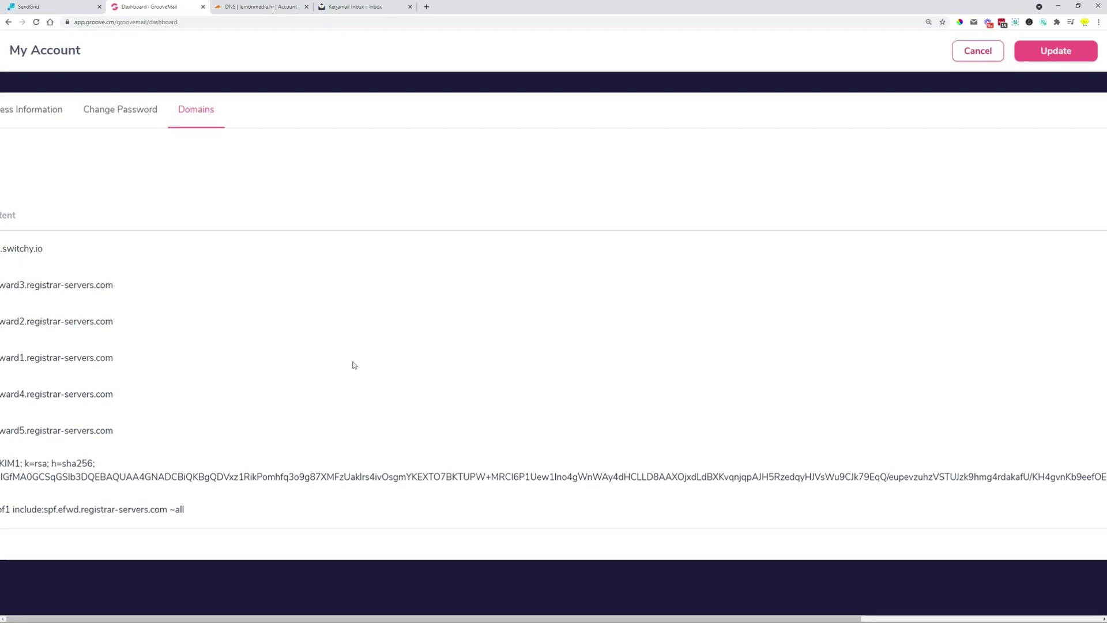
pyautogui.hotkey('ctrl', '-')
pyautogui.hotkey('ctrl', '-')
pyautogui.hotkey('ctrl', '-')
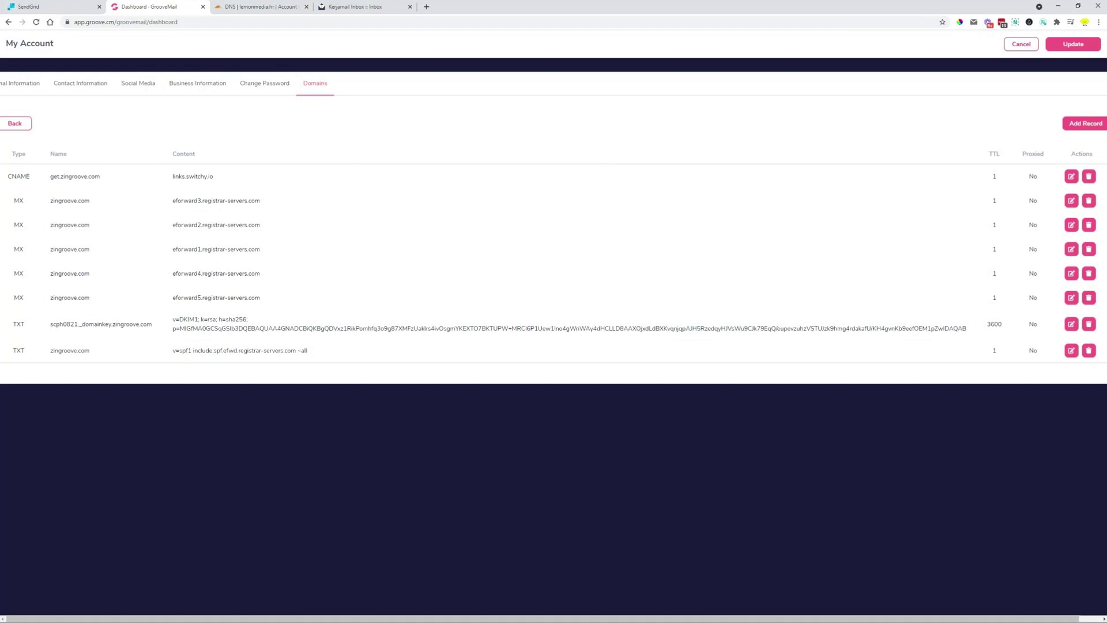
# Check grooveadvisor.com's DNS records, then cancel the sender setup back to the Dashboard
pyautogui.click(25, 123)
pyautogui.hotkey('ctrl', '+')
pyautogui.hotkey('ctrl', '+')
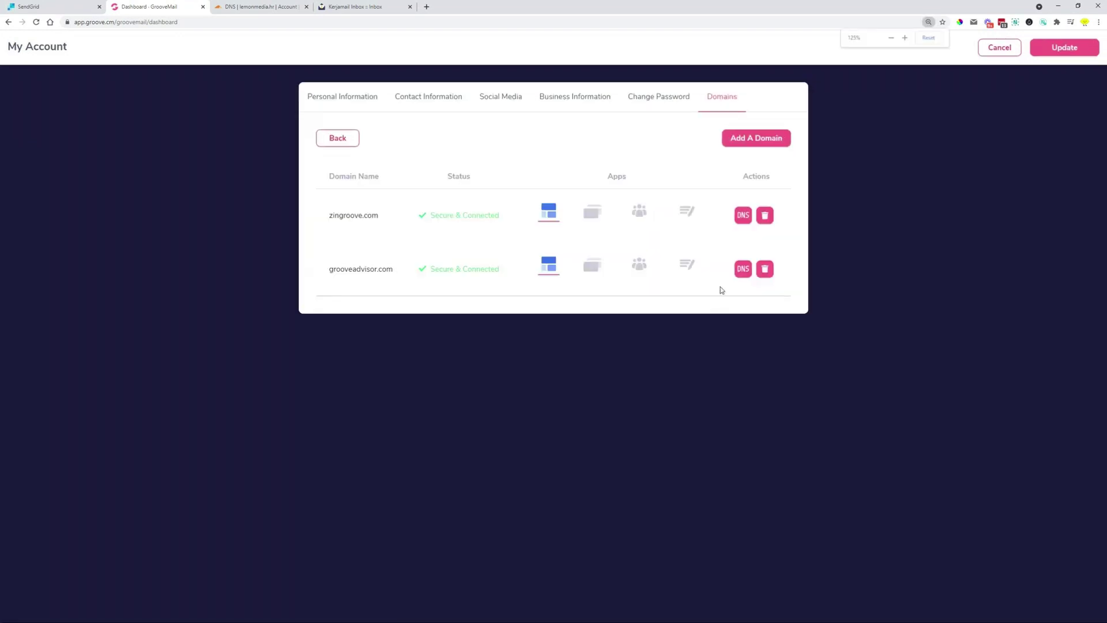
pyautogui.hotkey('ctrl', '+')
pyautogui.click(783, 317)
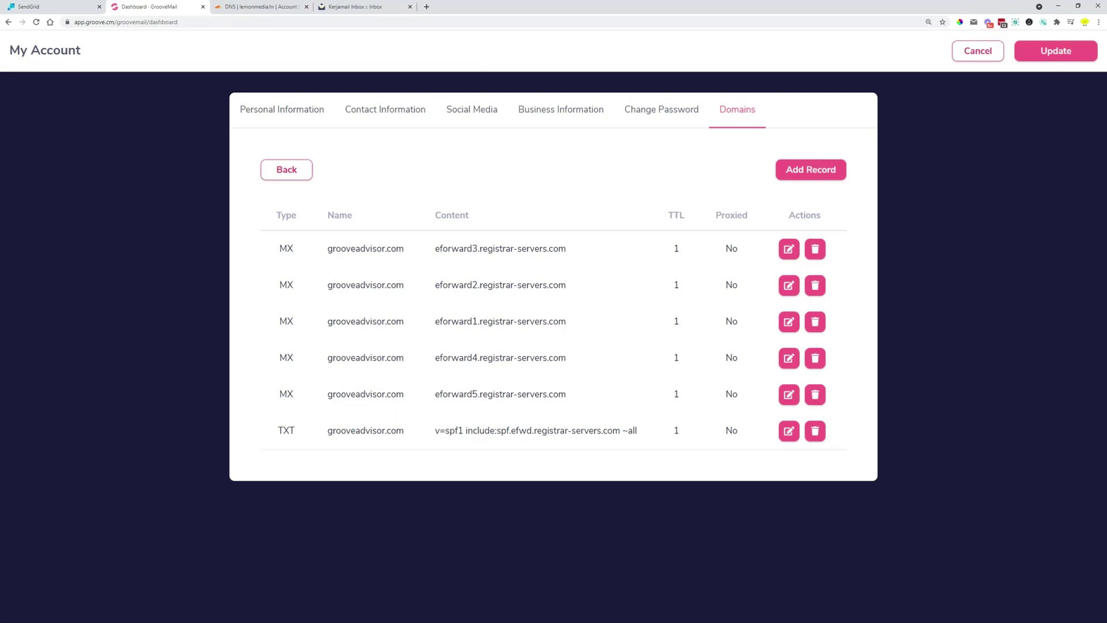
pyautogui.click(957, 51)
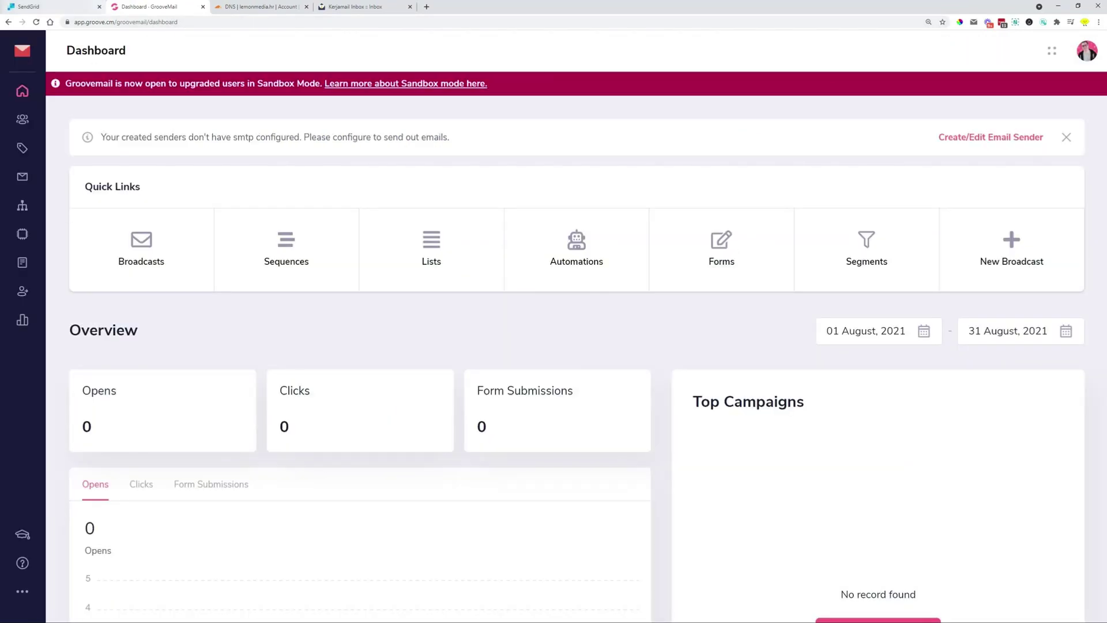
# Start a new Cloudflare CNAME record named url2490.lemonmedia.hr, copied from SendGrid
pyautogui.click(49, 8)
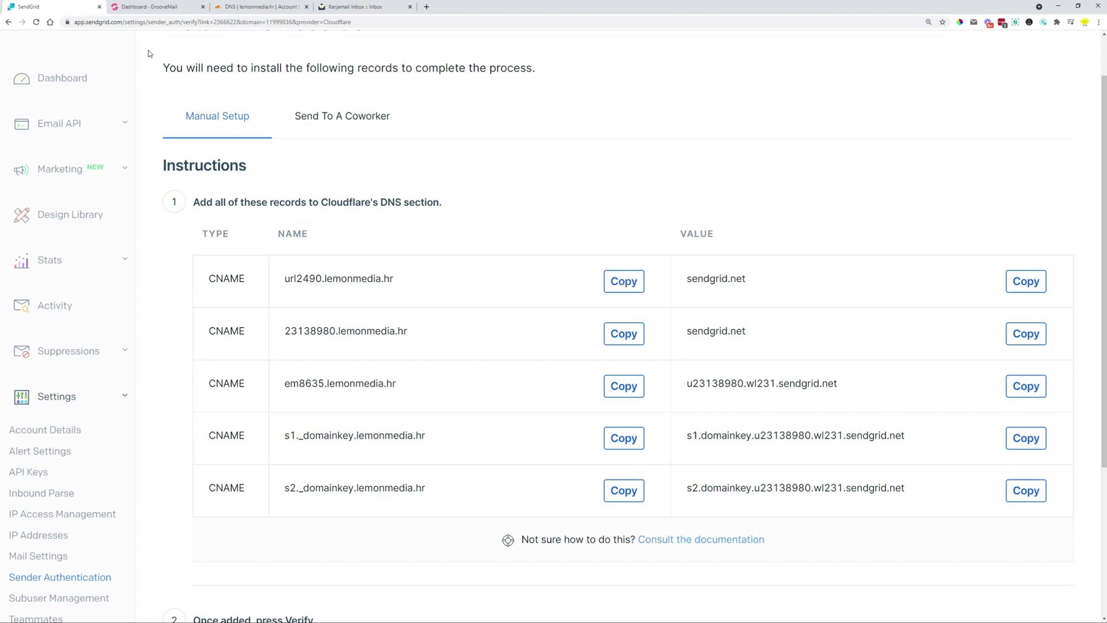
pyautogui.click(239, 10)
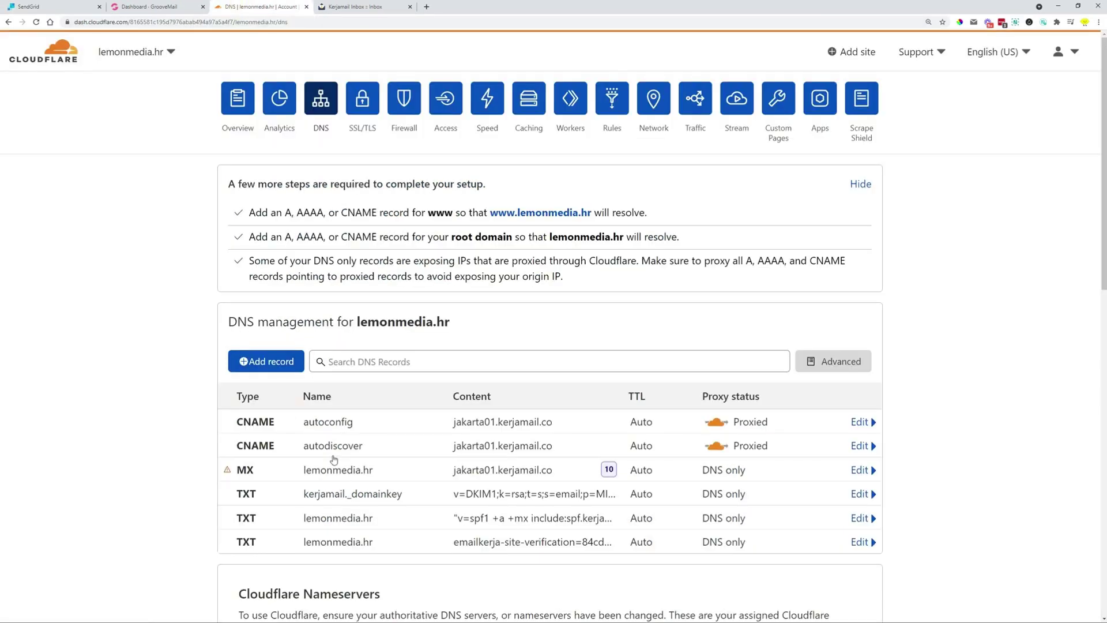
pyautogui.click(264, 362)
pyautogui.click(281, 438)
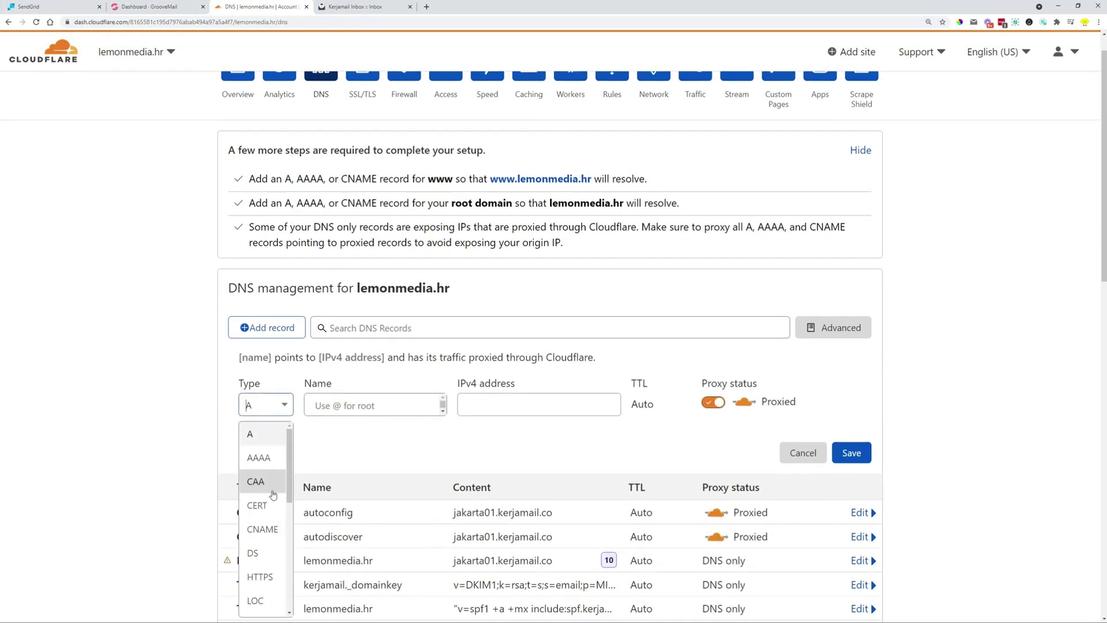
pyautogui.click(263, 522)
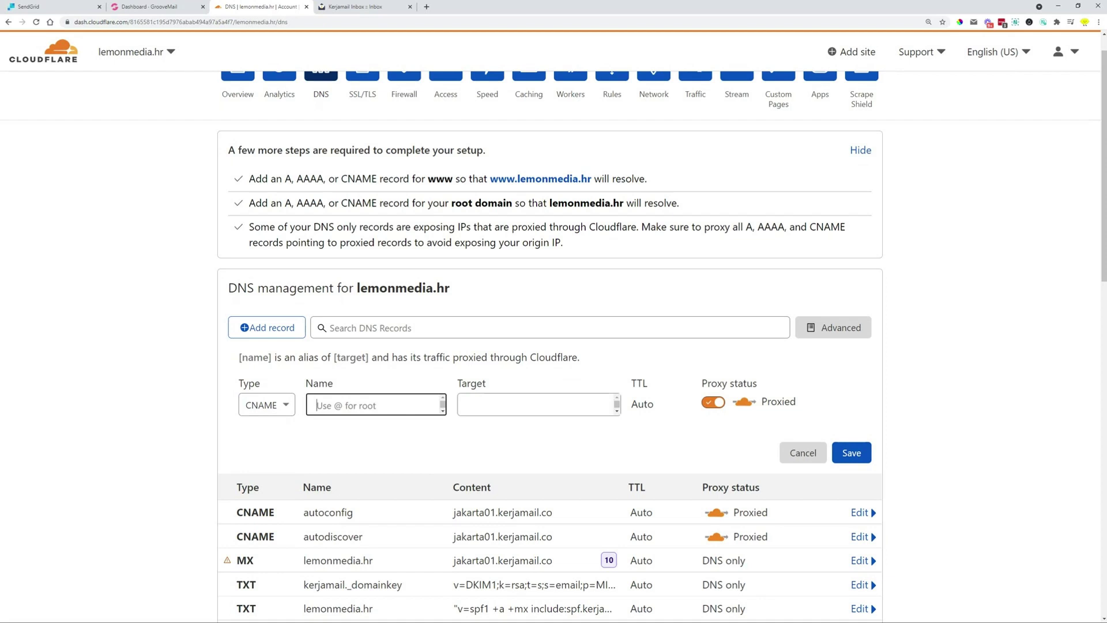
pyautogui.write('url2490.lemonmedia.hr')
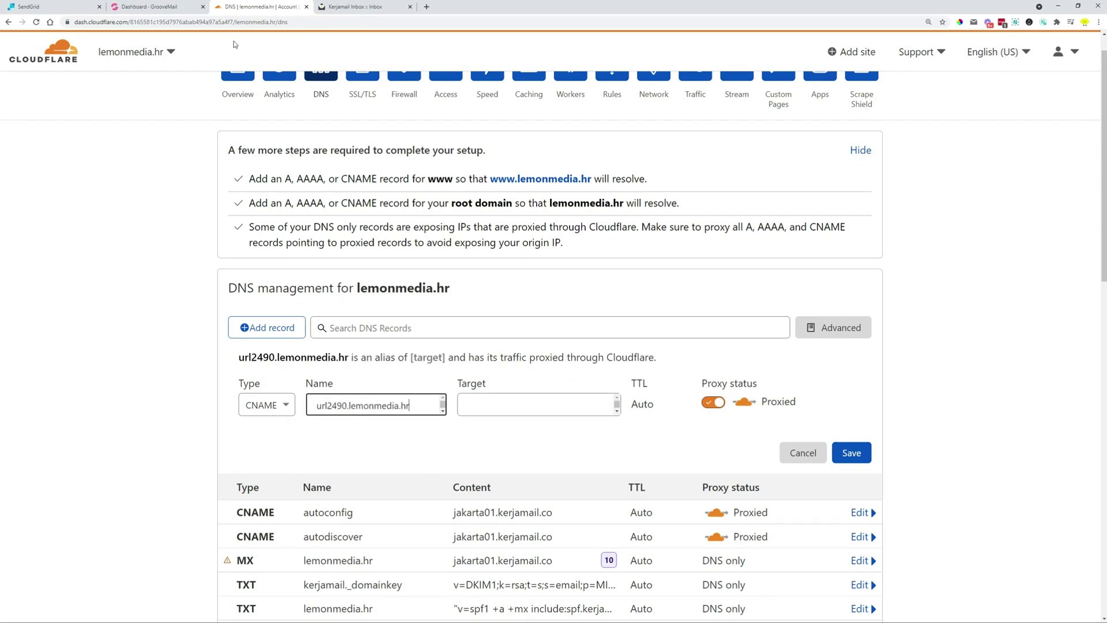
# Point the url2490 record to sendgrid.net, set it DNS only, and save it
pyautogui.click(27, 6)
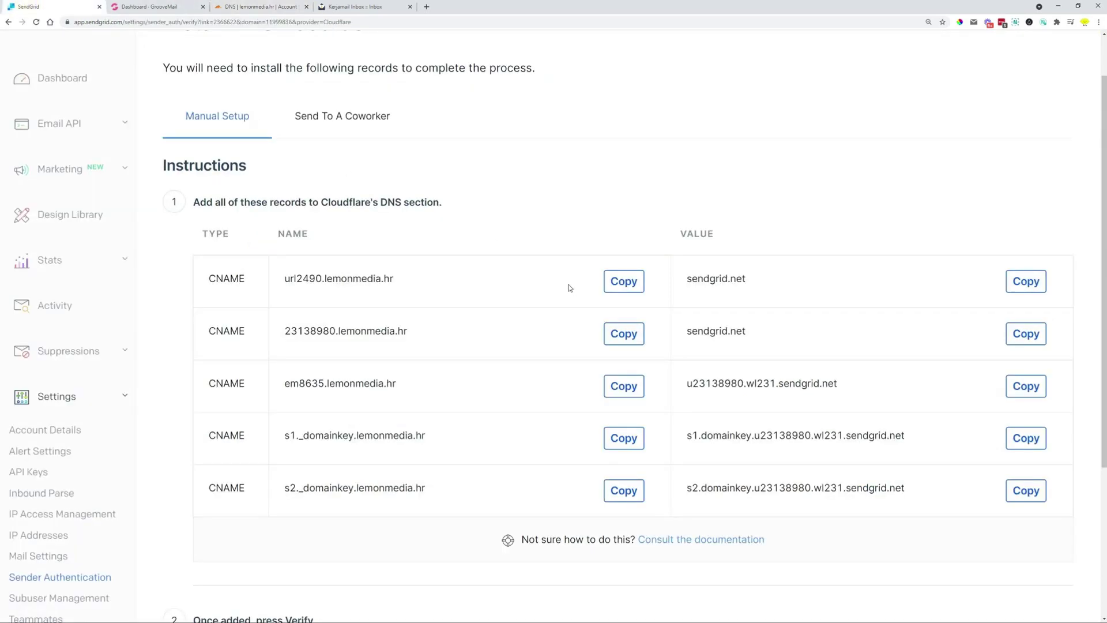
pyautogui.click(1025, 282)
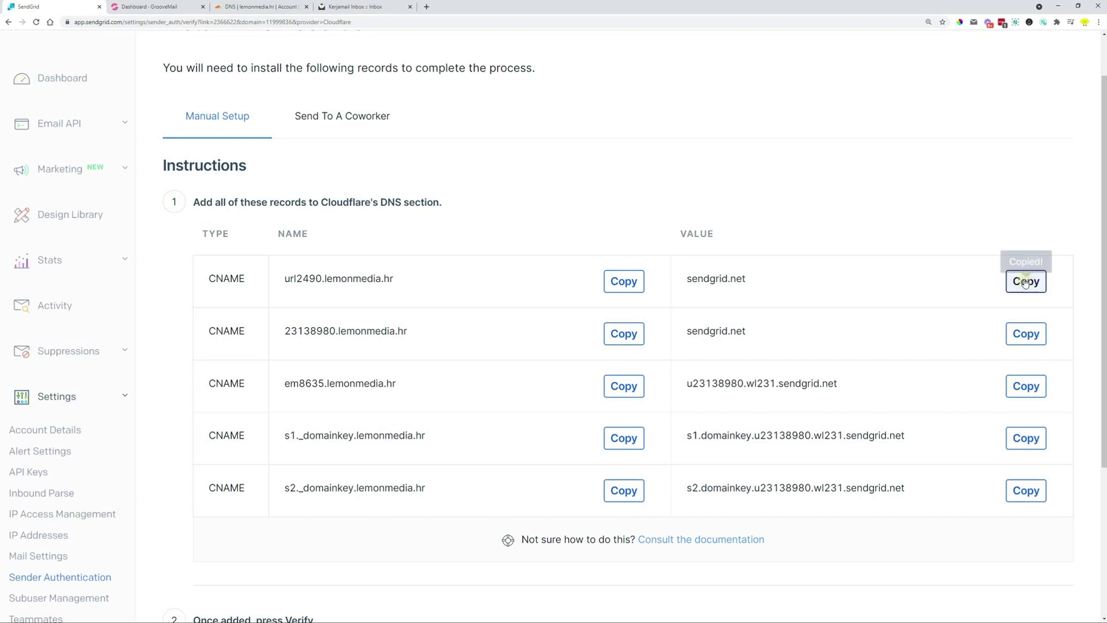
pyautogui.click(235, 6)
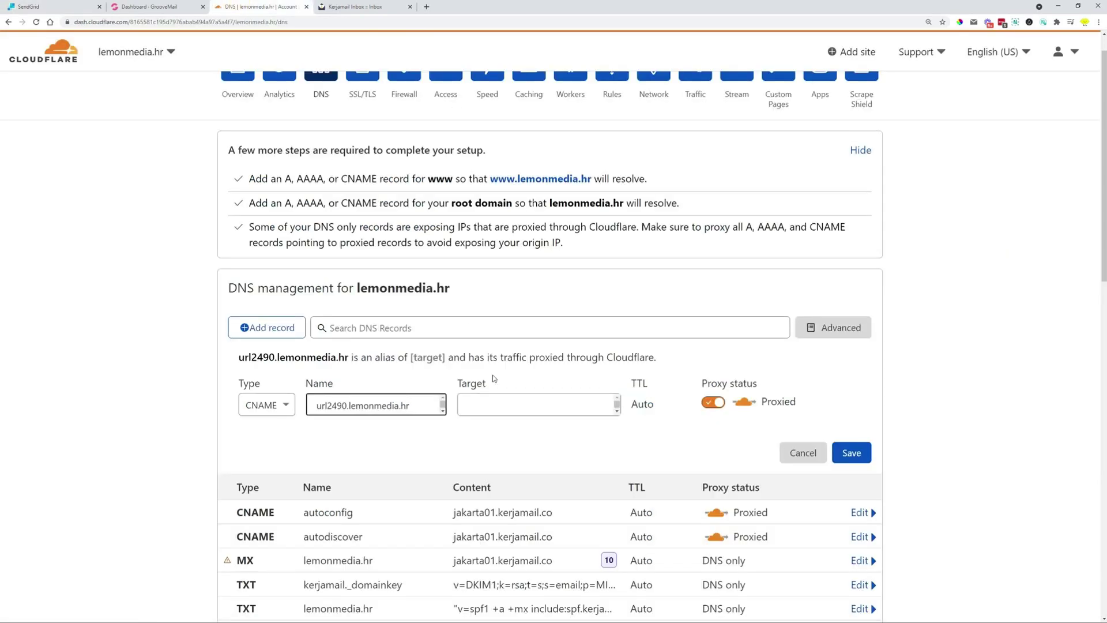
pyautogui.click(504, 403)
pyautogui.hotkey('ctrl', 'v')
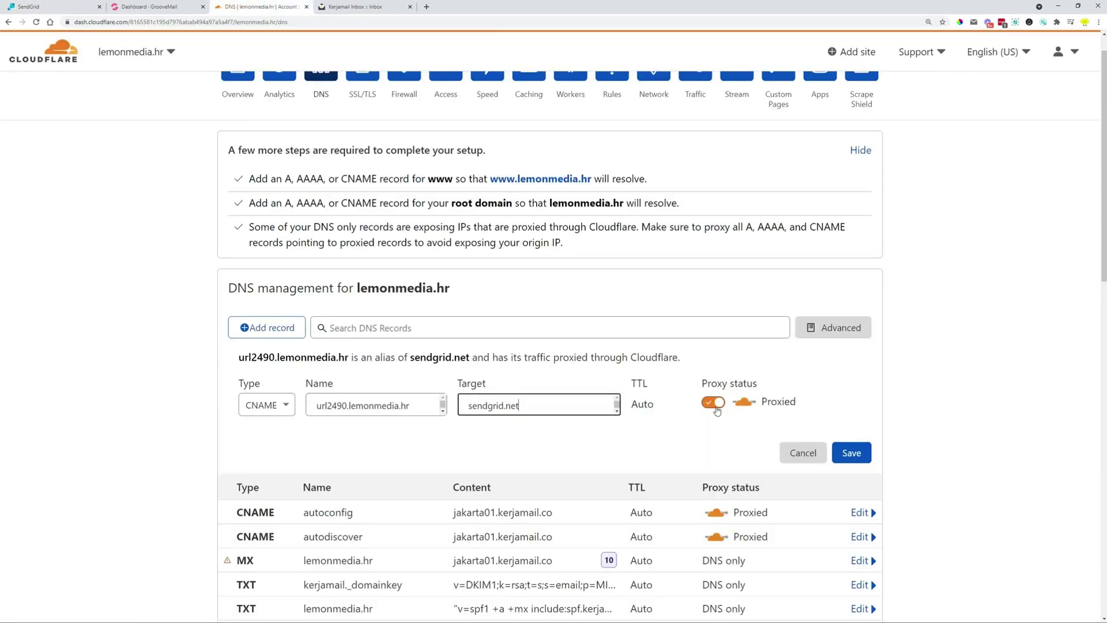
pyautogui.click(715, 404)
pyautogui.click(854, 454)
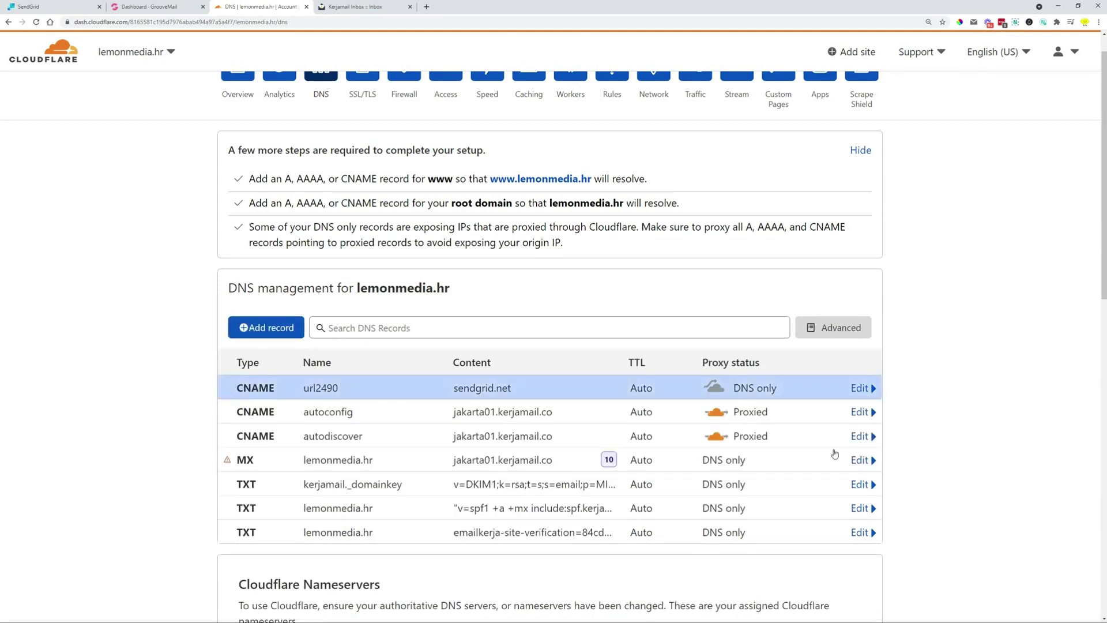
# Copy the 23138980.lemonmedia.hr name and start a new CNAME record in Cloudflare
pyautogui.click(58, 4)
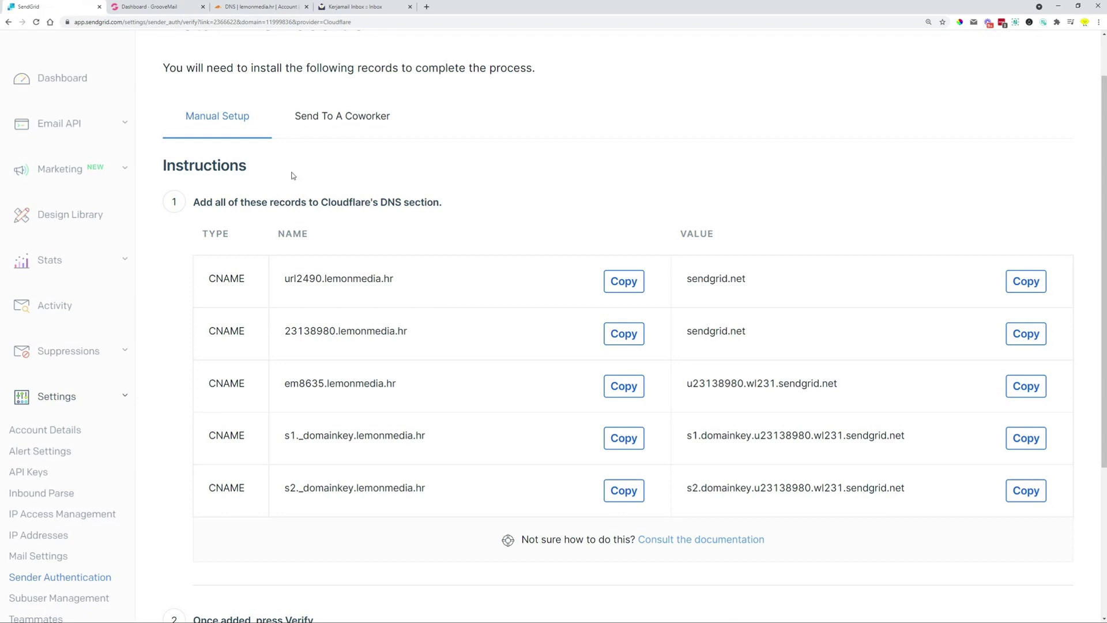
pyautogui.click(619, 343)
pyautogui.click(619, 342)
pyautogui.click(230, 8)
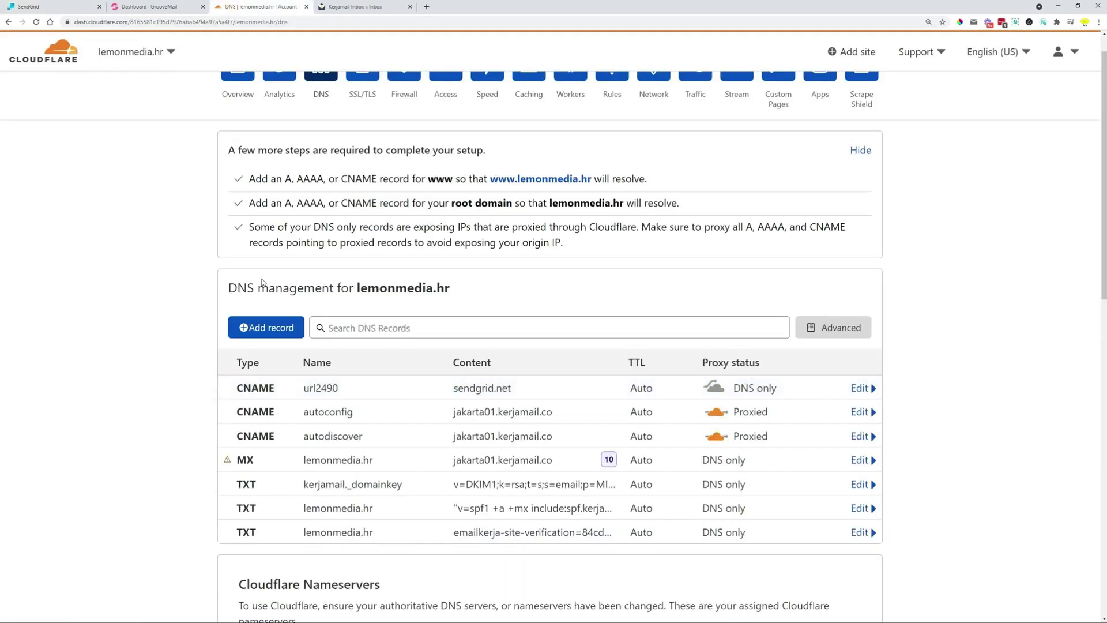
pyautogui.click(272, 329)
pyautogui.click(268, 405)
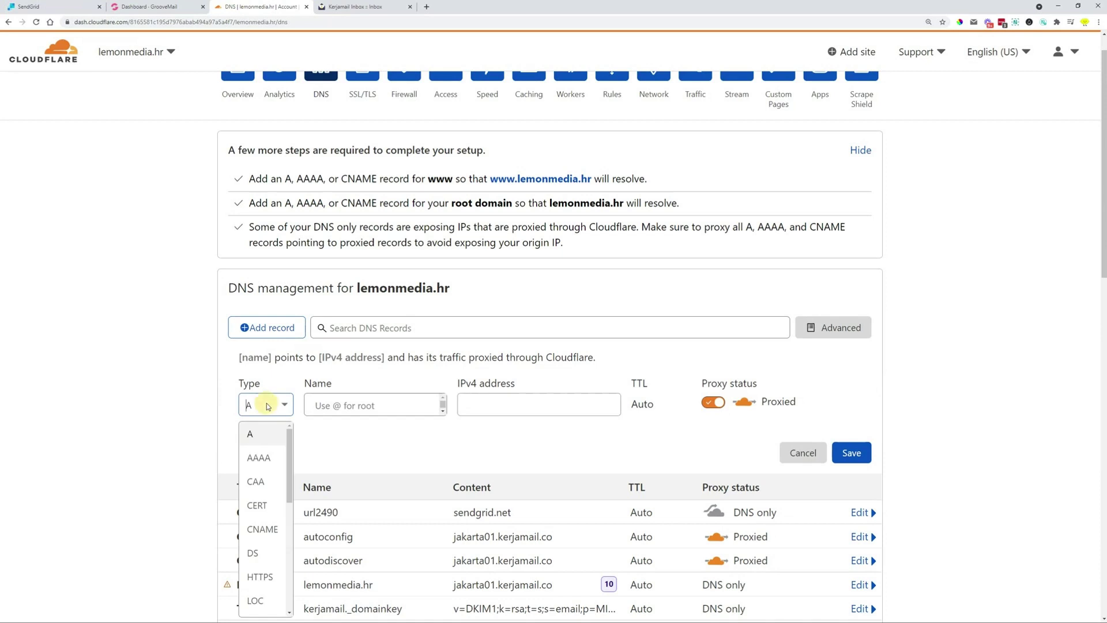
pyautogui.click(263, 529)
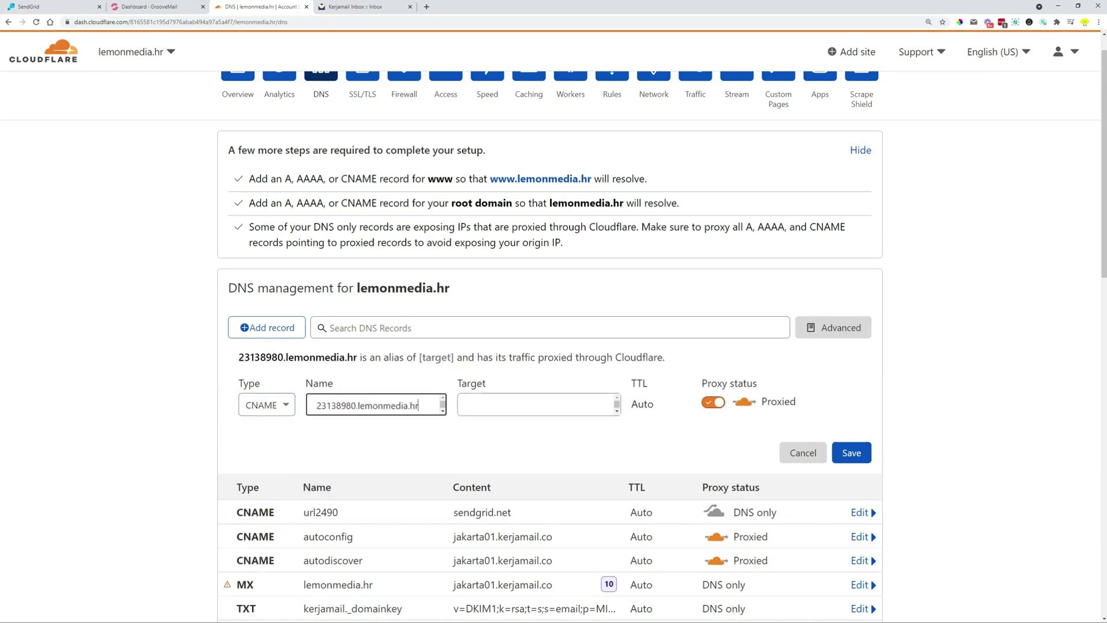
# Target the 23138980 record to sendgrid.net, set it DNS only, and save
pyautogui.click(40, 7)
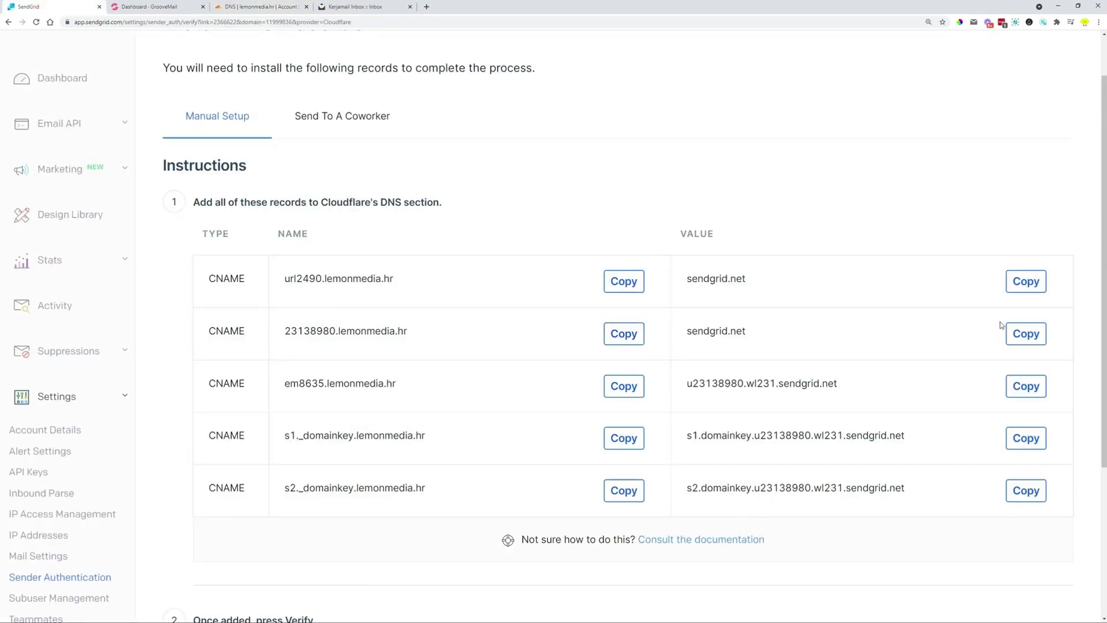
pyautogui.click(1021, 333)
pyautogui.click(225, 6)
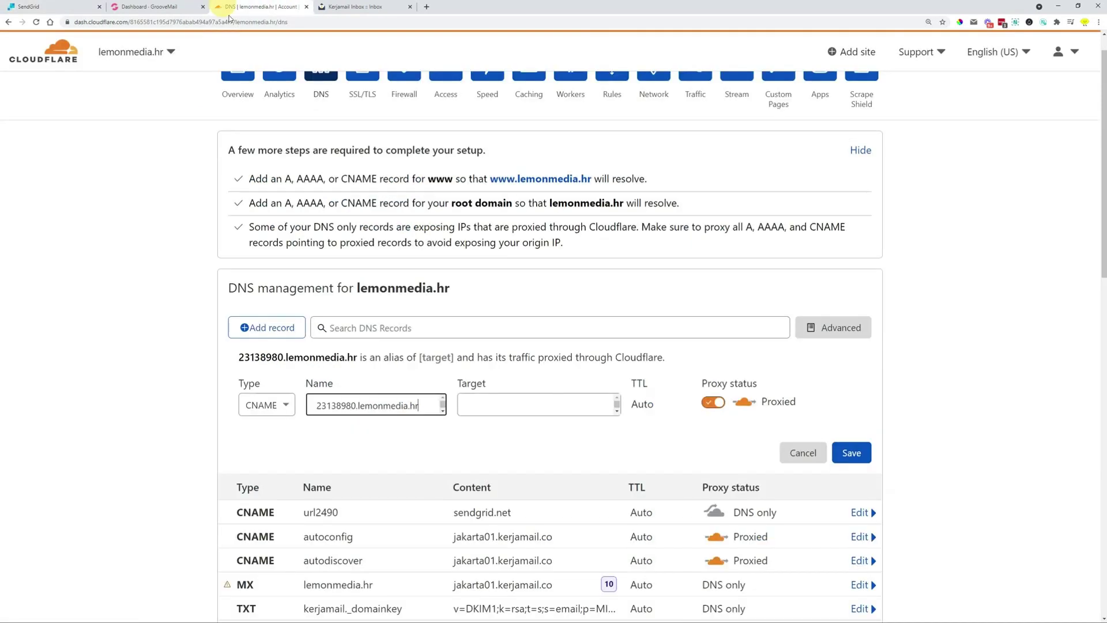
pyautogui.click(551, 403)
pyautogui.hotkey('ctrl', 'v')
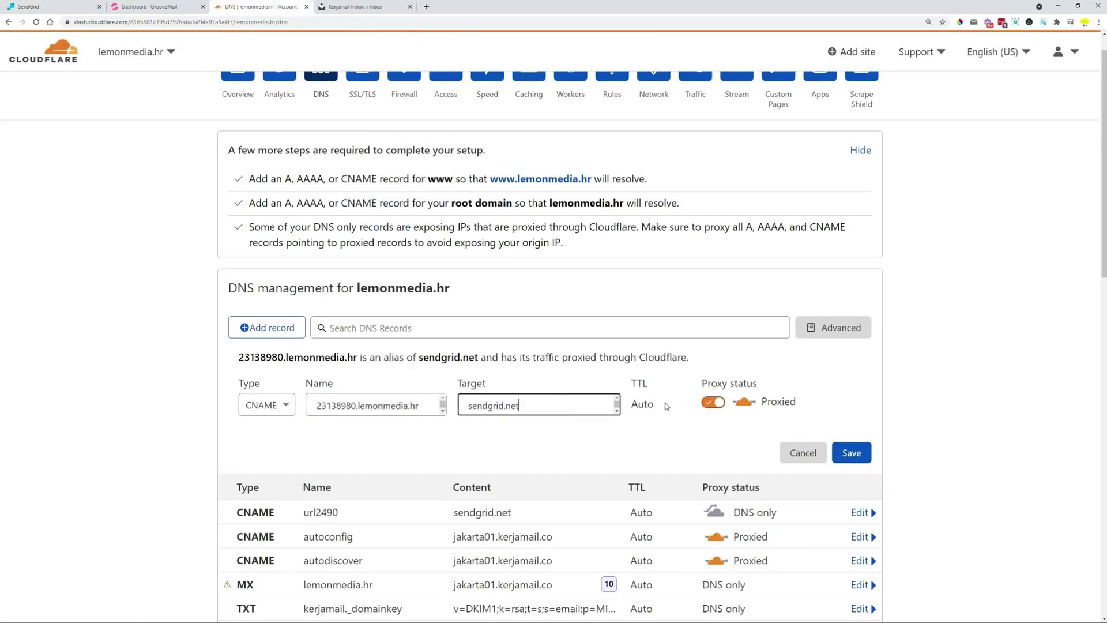
pyautogui.click(699, 403)
pyautogui.click(846, 453)
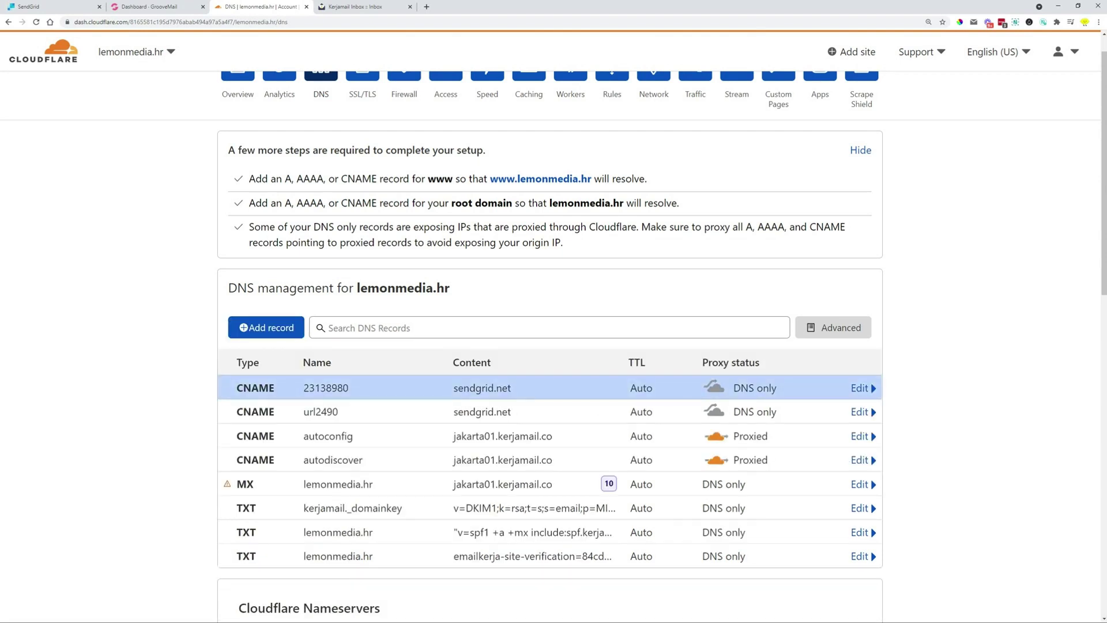
# Start another CNAME record named em8635.lemonmedia.hr, copied from SendGrid
pyautogui.click(52, 7)
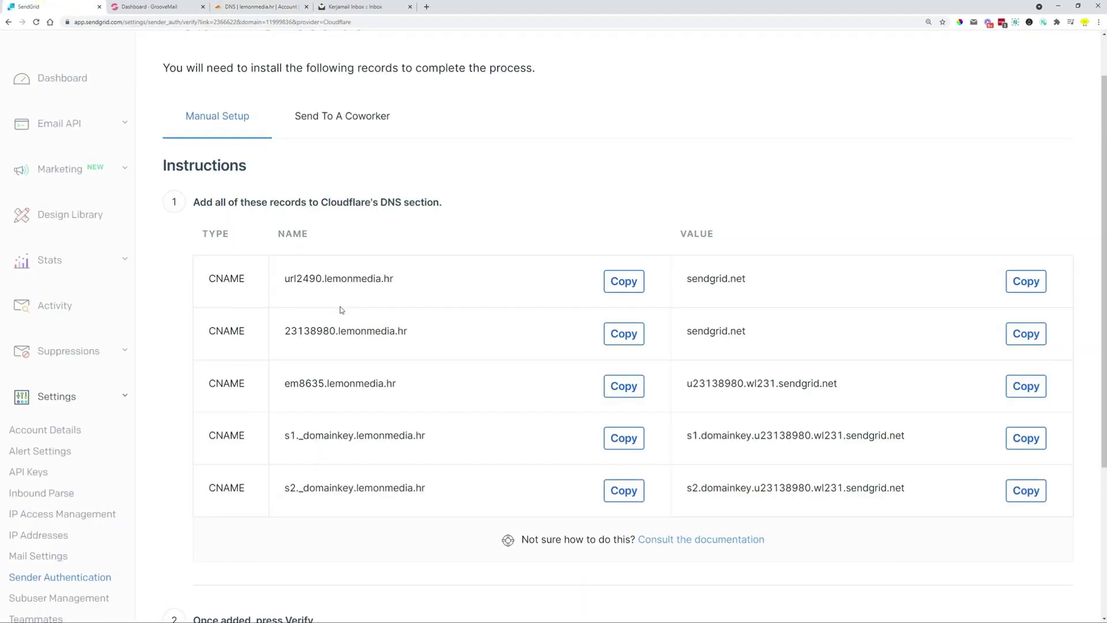
pyautogui.click(623, 386)
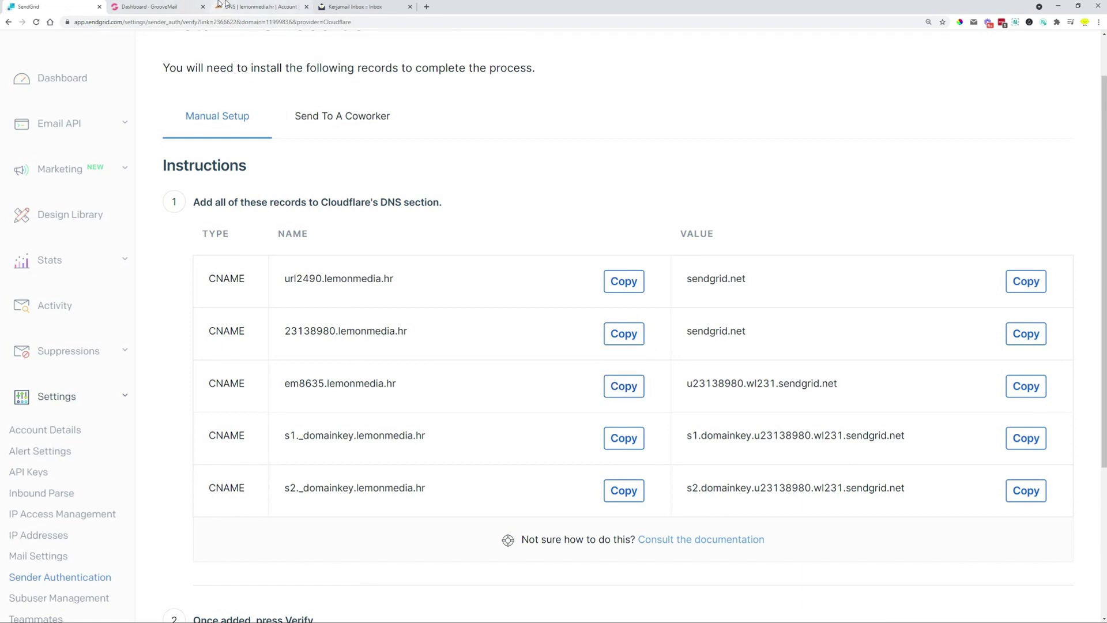
pyautogui.click(258, 7)
pyautogui.click(264, 325)
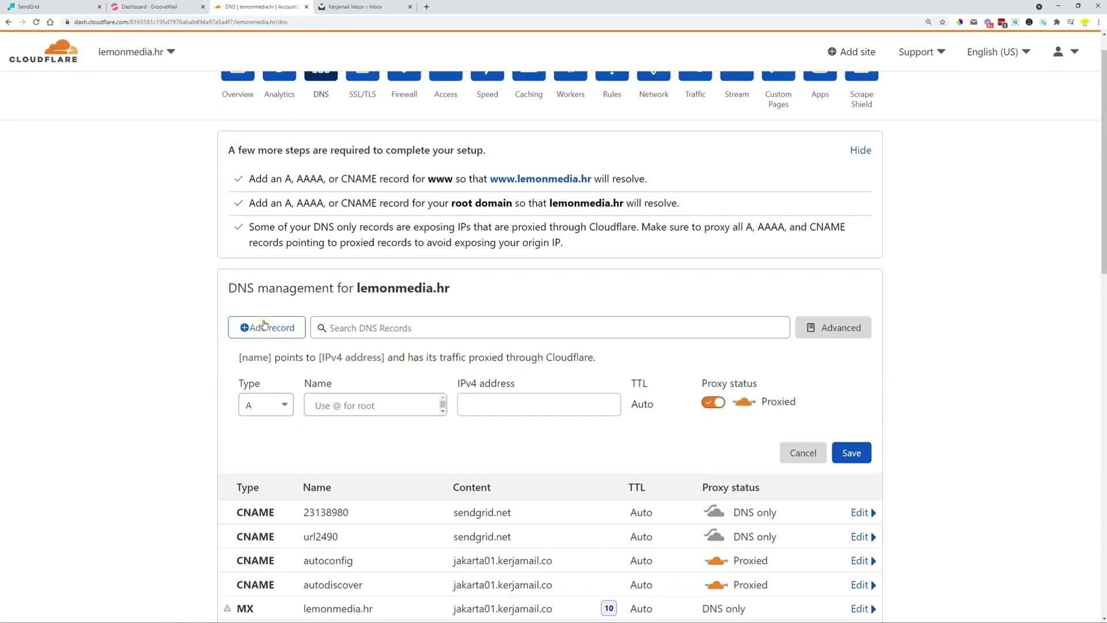
pyautogui.click(266, 404)
pyautogui.click(265, 526)
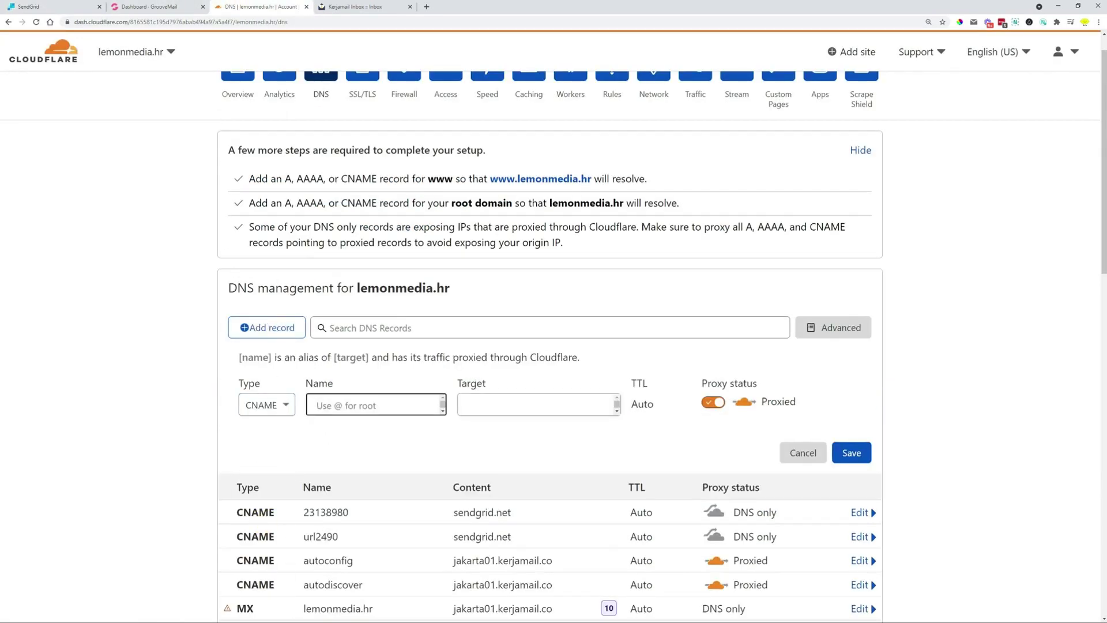
pyautogui.hotkey('ctrl', 'v')
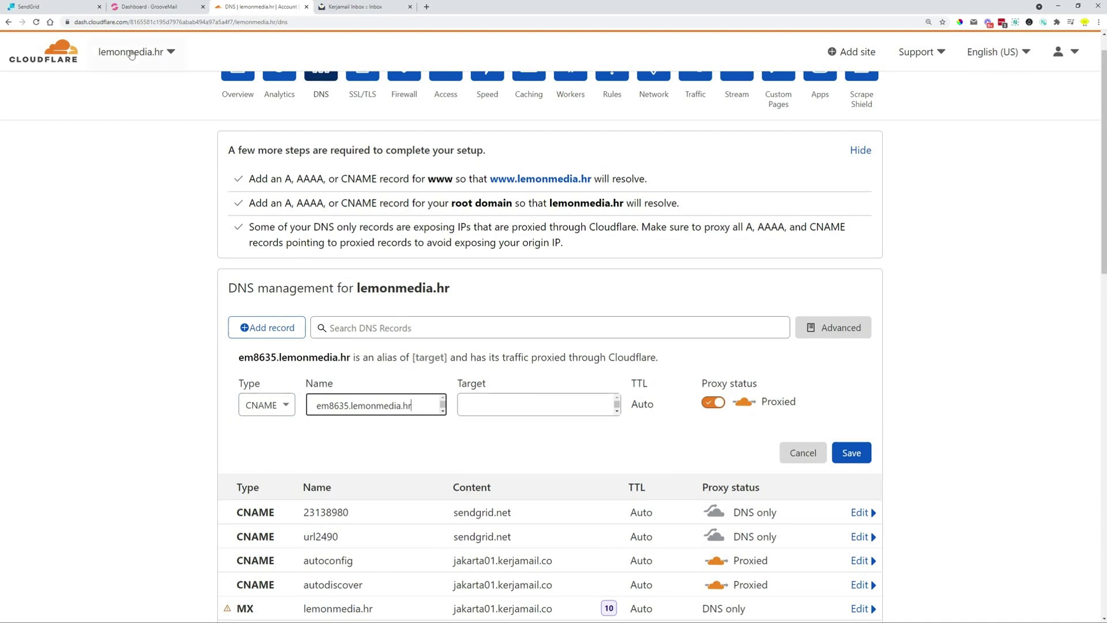
# Target em8635 to u23138980.wl231.sendgrid.net, set it DNS only, and save
pyautogui.click(34, 7)
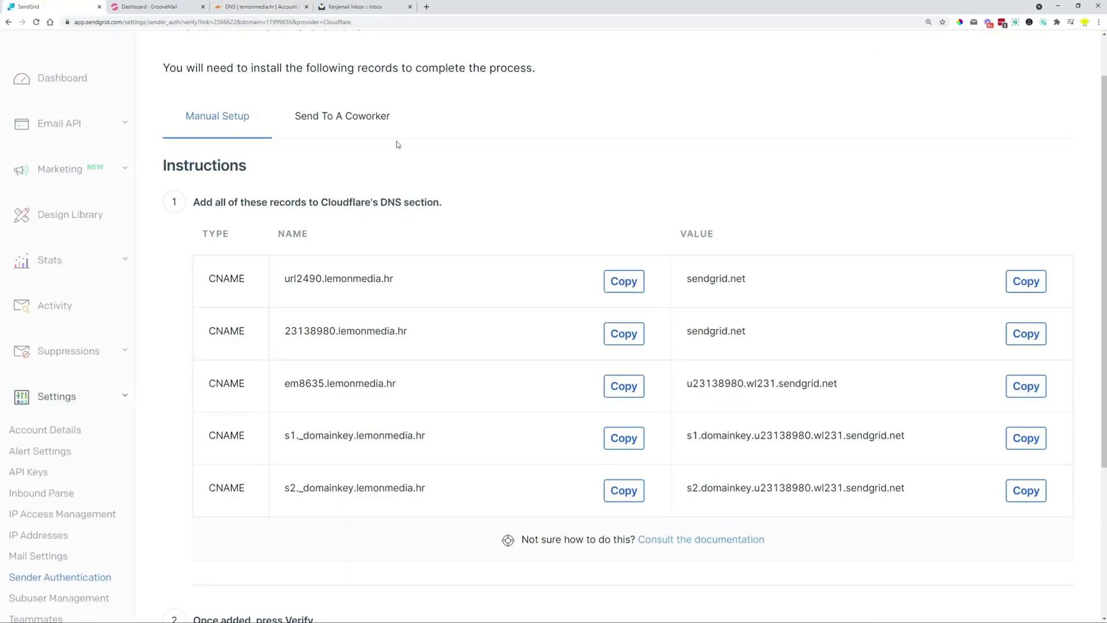
pyautogui.click(1010, 387)
pyautogui.click(240, 12)
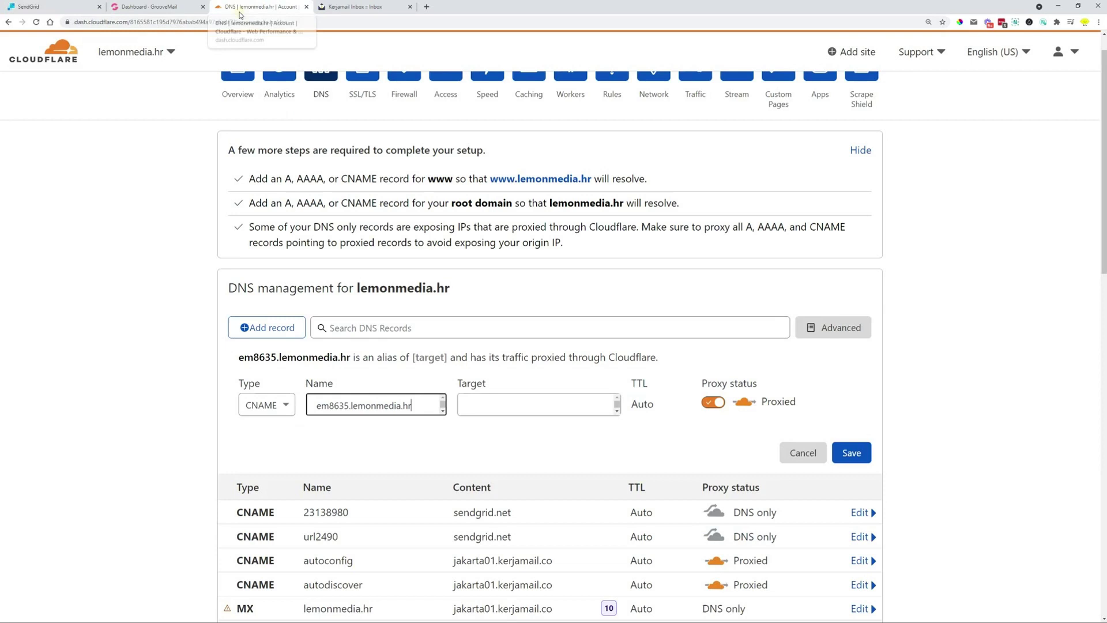
pyautogui.click(545, 403)
pyautogui.hotkey('ctrl', 'v')
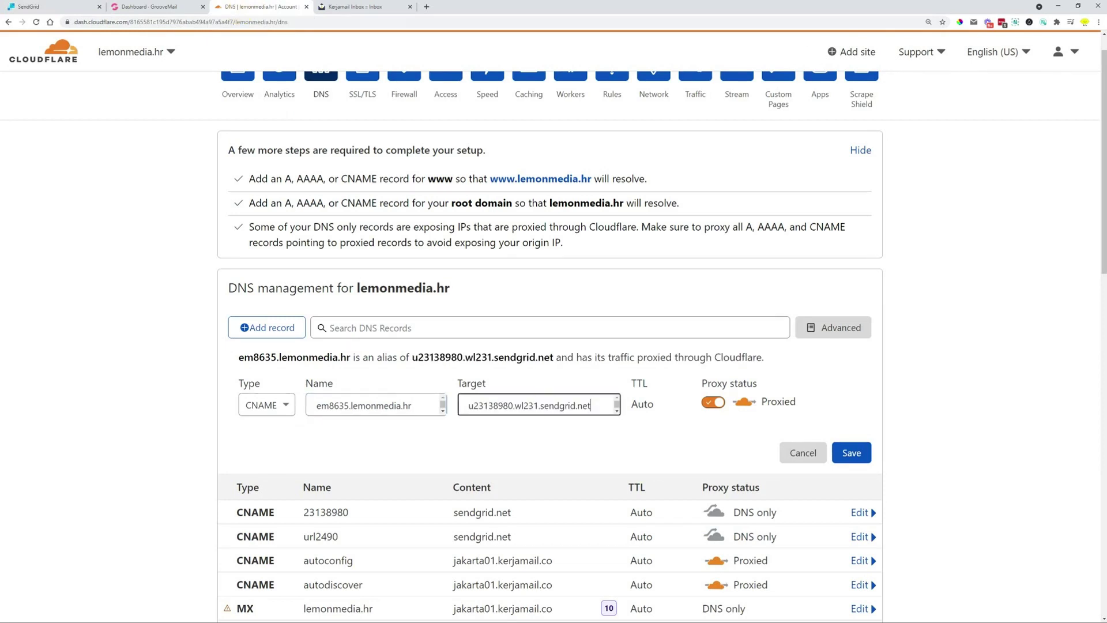
pyautogui.click(713, 401)
pyautogui.click(855, 455)
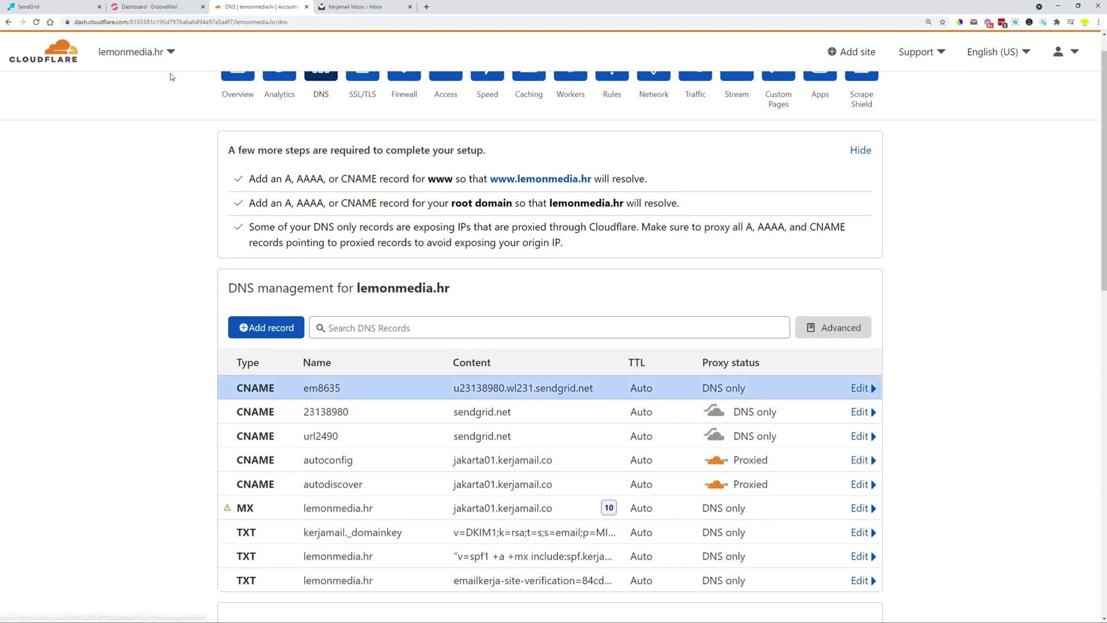
# Start a Cloudflare CNAME record named s1._domainkey, copied from SendGrid
pyautogui.click(63, 8)
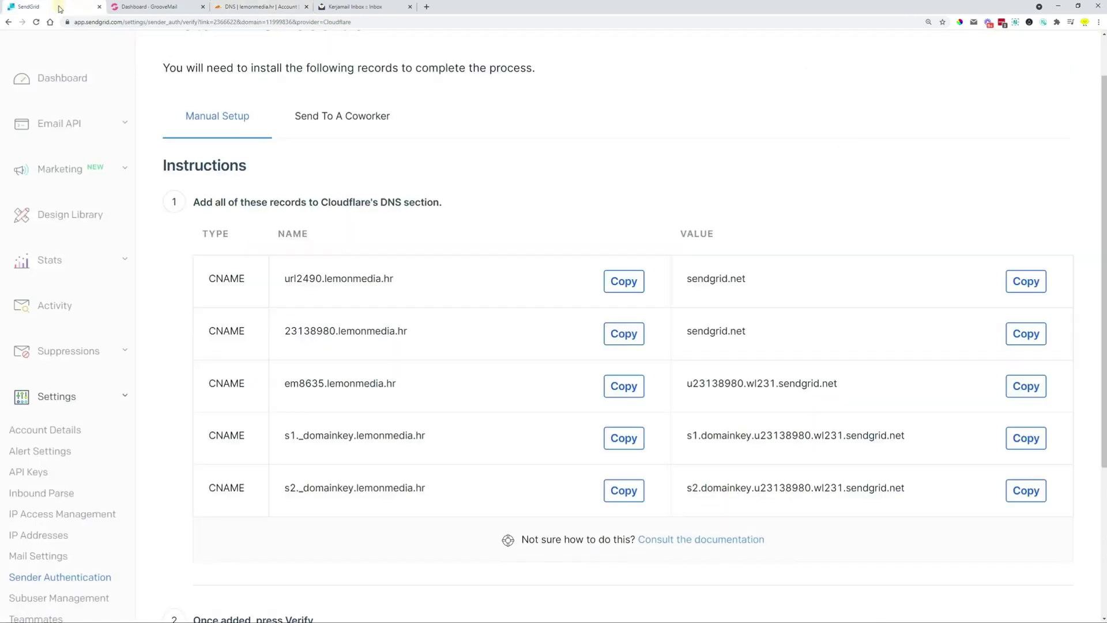
pyautogui.click(623, 437)
pyautogui.click(230, 7)
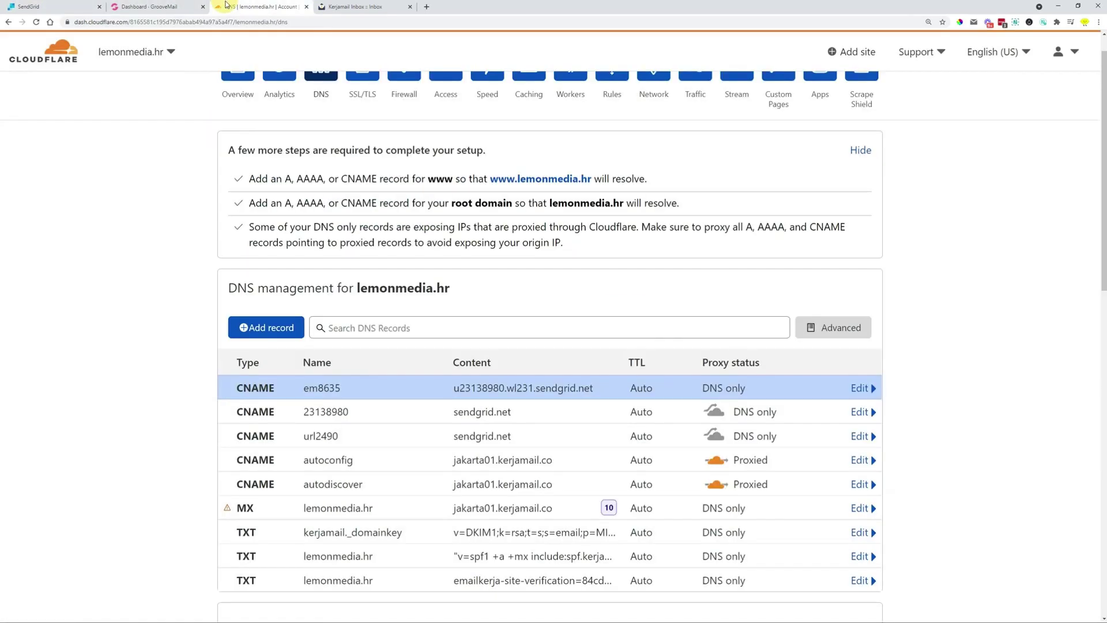
pyautogui.click(267, 326)
pyautogui.click(255, 402)
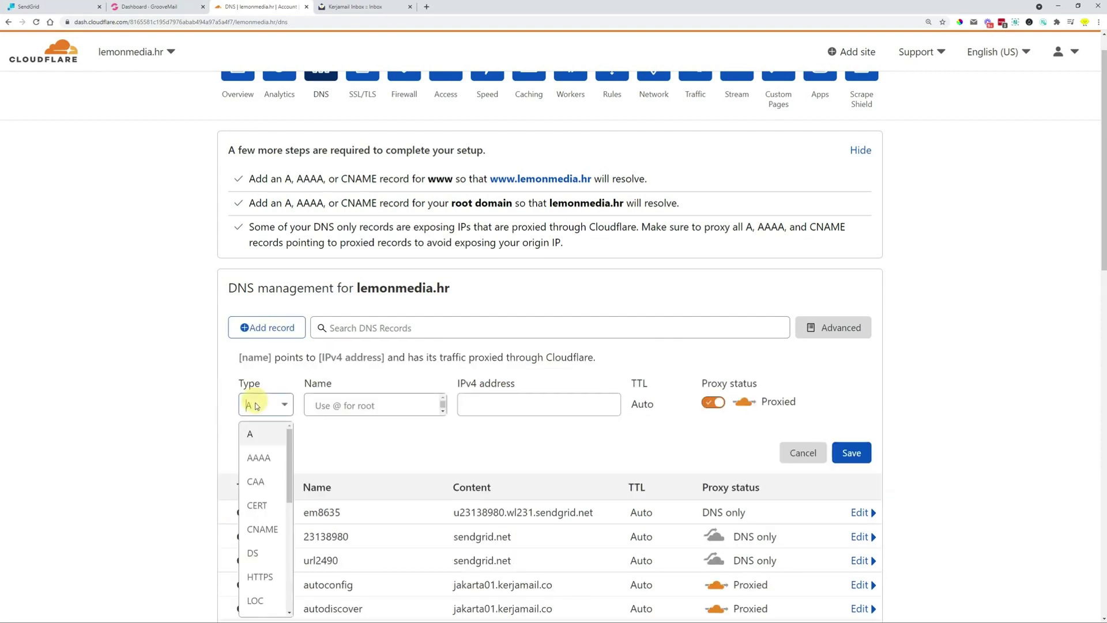
pyautogui.click(262, 526)
pyautogui.click(355, 399)
pyautogui.hotkey('ctrl', 'v')
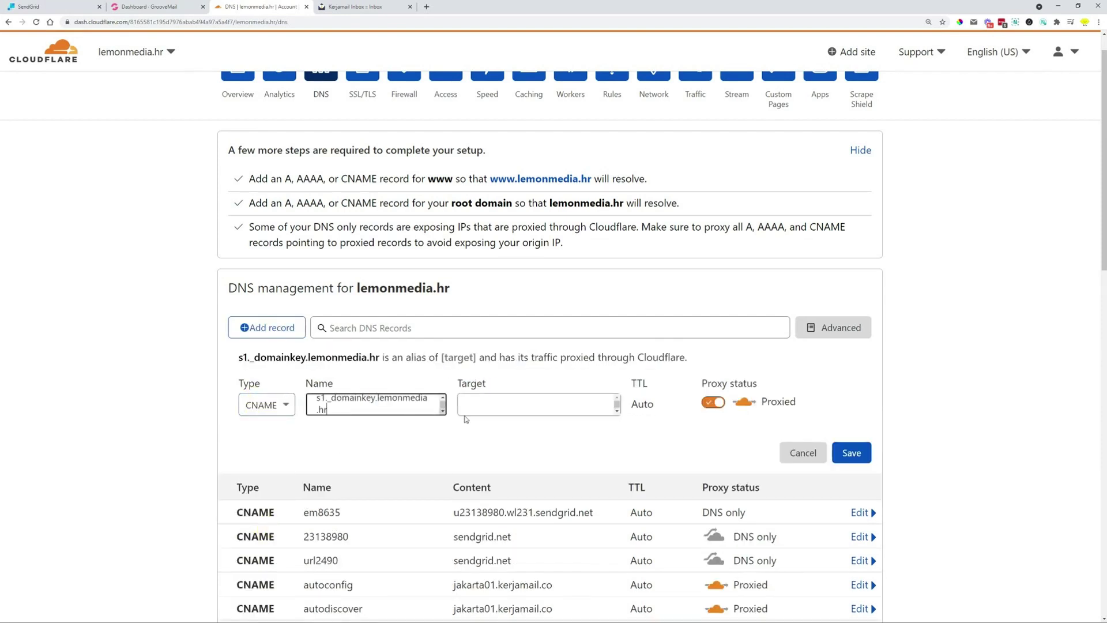
# Paste the s1 DKIM target from SendGrid, set DNS only, and save the record
pyautogui.click(52, 7)
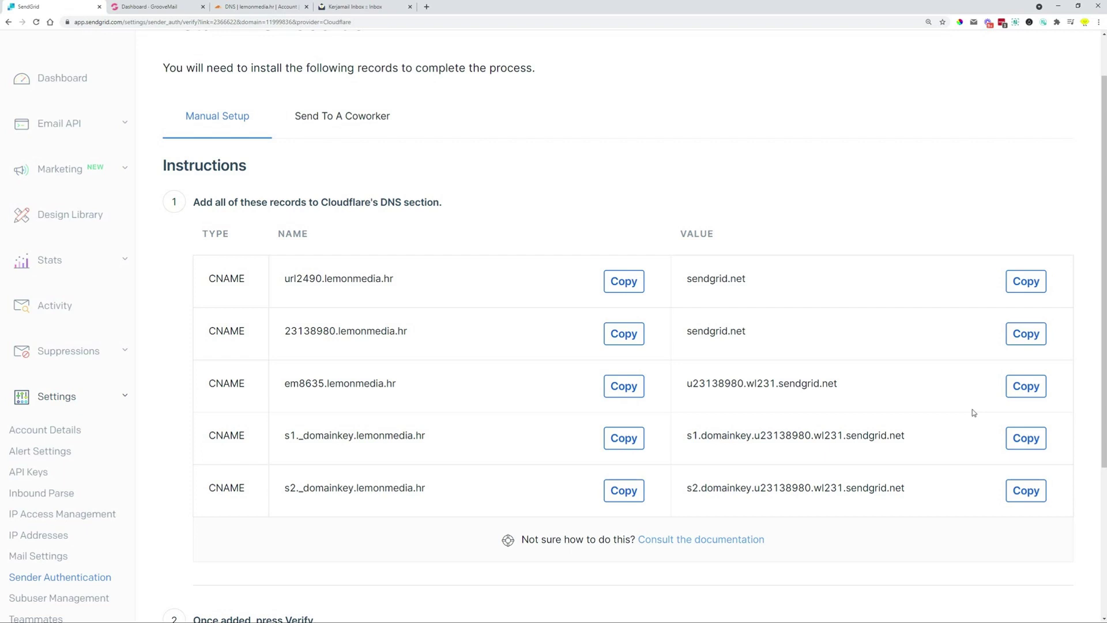
pyautogui.click(1025, 438)
pyautogui.click(225, 7)
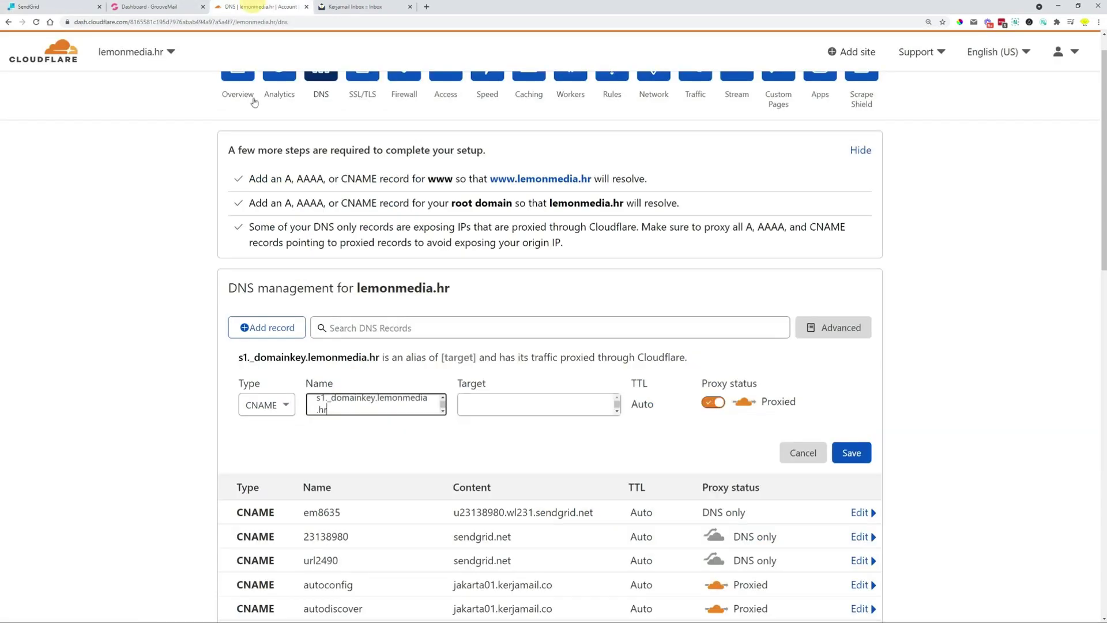
pyautogui.click(478, 405)
pyautogui.hotkey('ctrl', 'v')
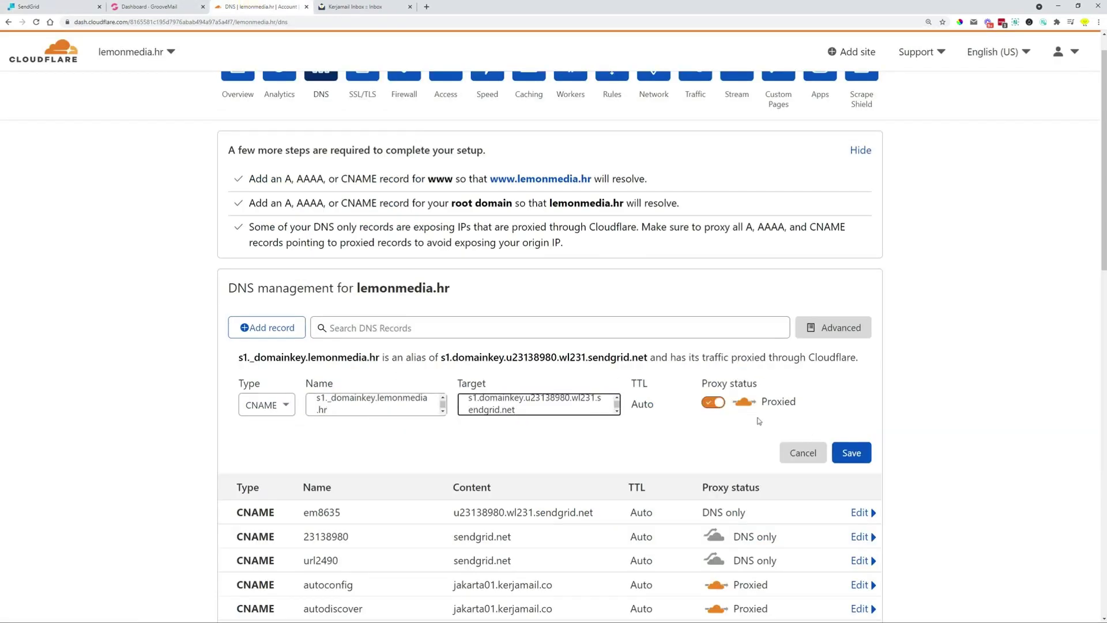
pyautogui.click(713, 402)
pyautogui.click(869, 453)
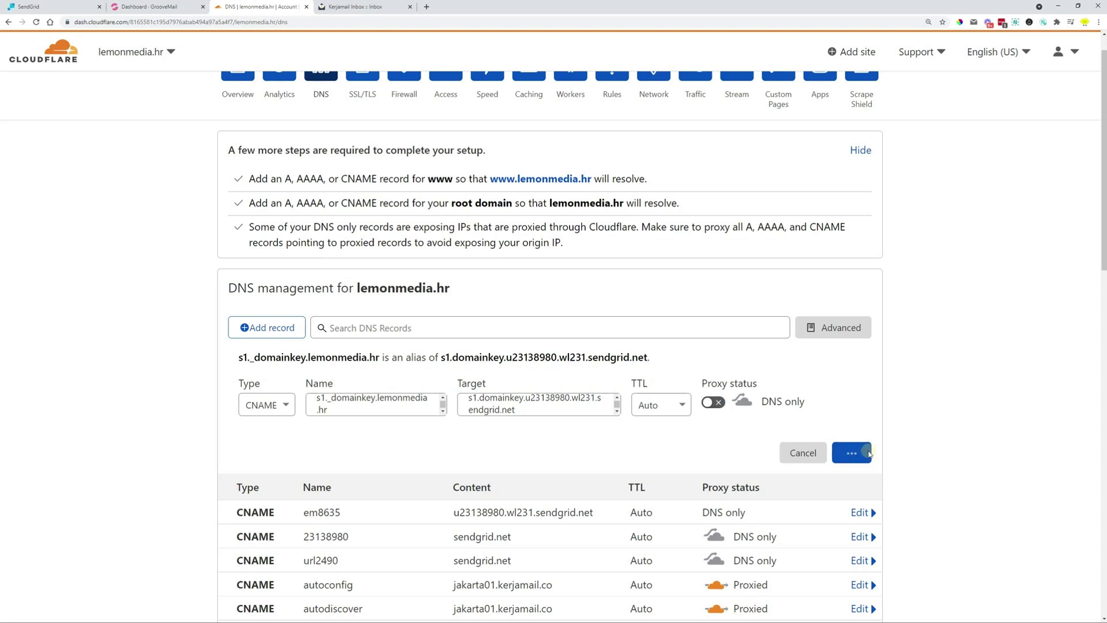
# Start a Cloudflare CNAME record named s2._domainkey, copied from SendGrid
pyautogui.click(57, 6)
pyautogui.click(623, 490)
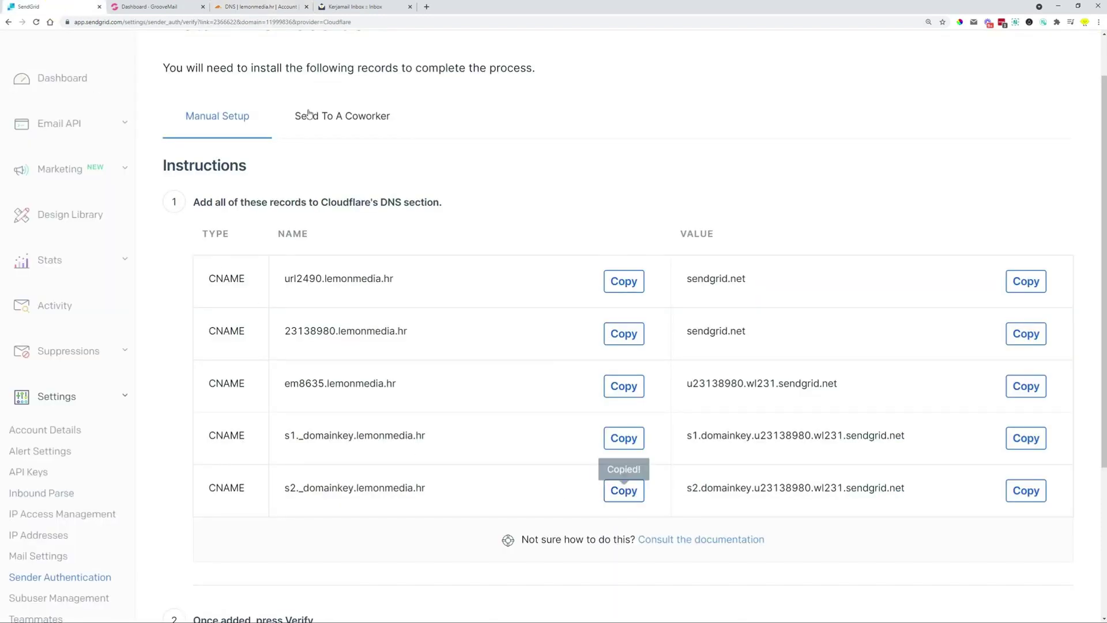
pyautogui.click(260, 7)
pyautogui.click(250, 327)
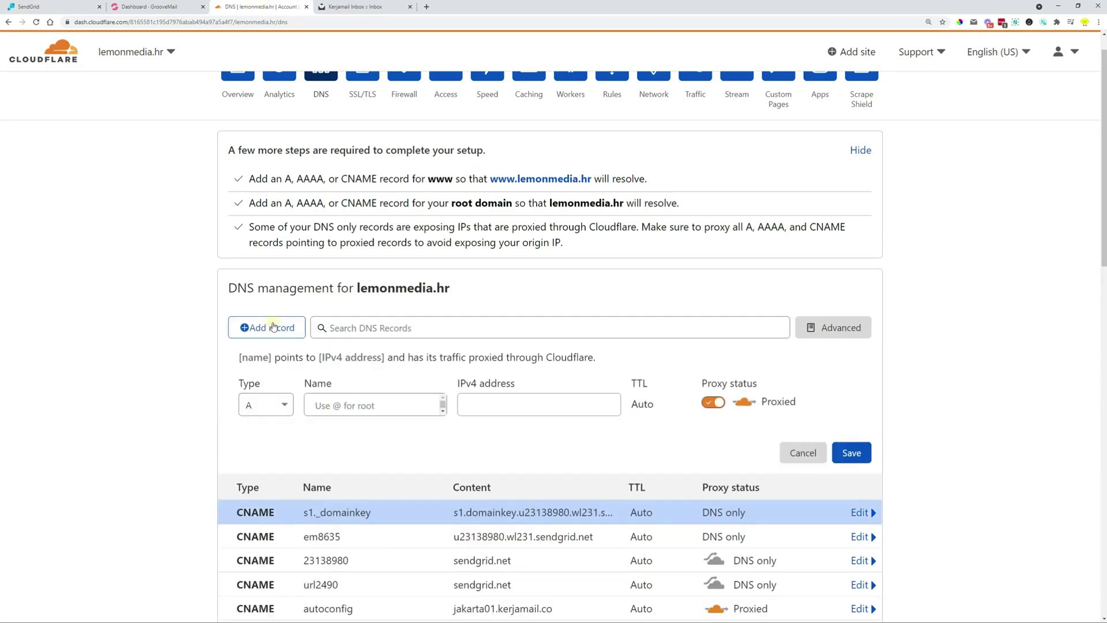
pyautogui.click(266, 404)
pyautogui.click(262, 529)
pyautogui.click(353, 405)
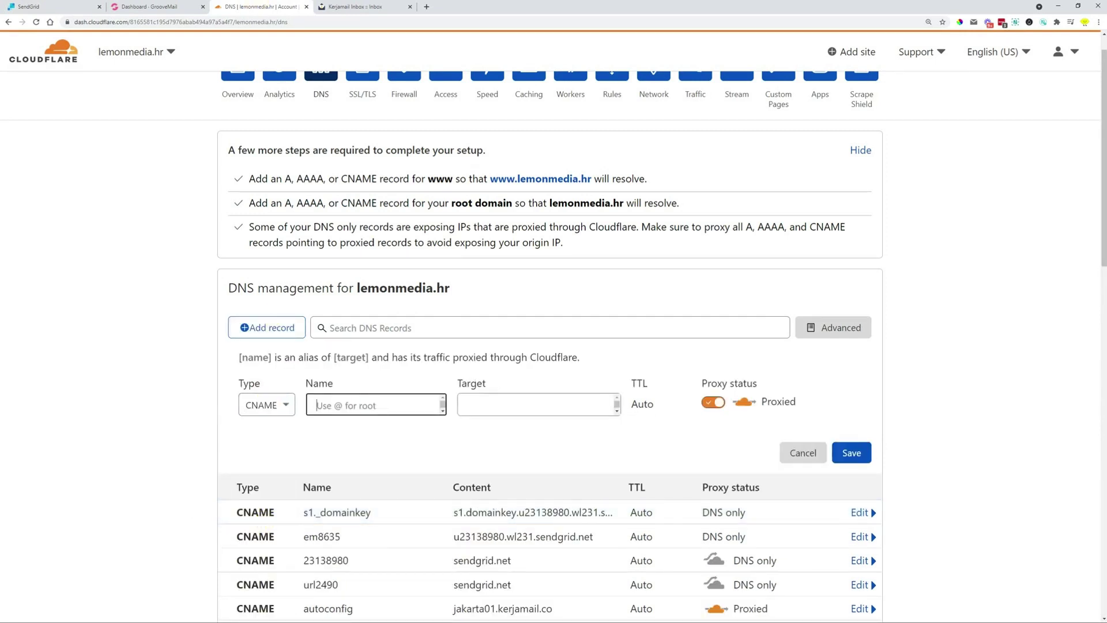
pyautogui.hotkey('ctrl', 'v')
# Paste the s2 DKIM target, switch it to DNS only so it saves, and save it
pyautogui.click(69, 7)
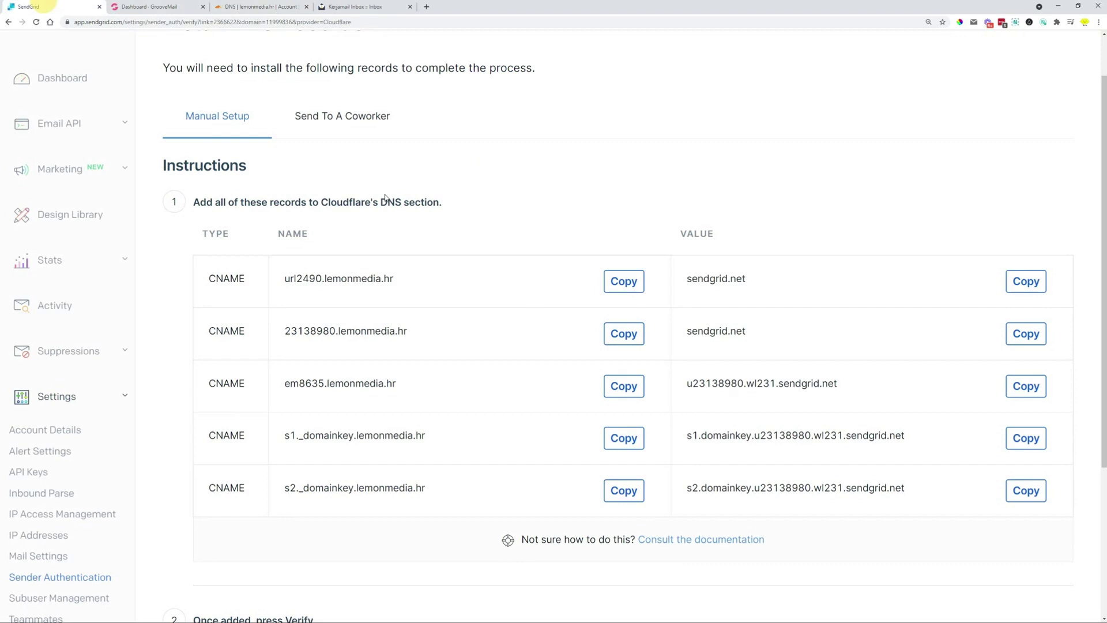
pyautogui.click(1026, 491)
pyautogui.click(259, 7)
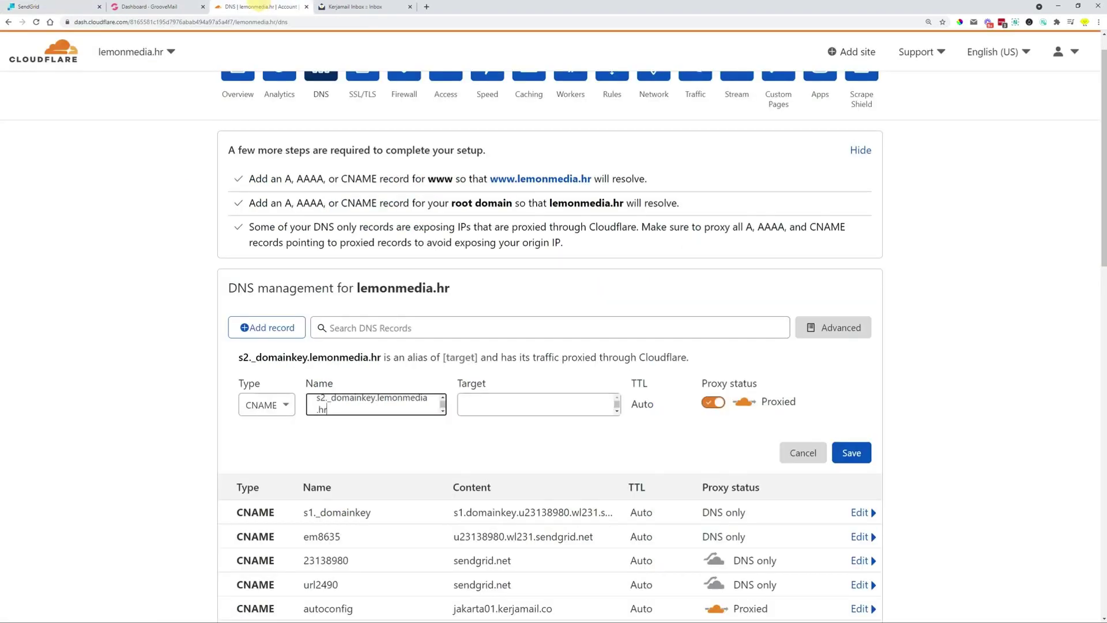
pyautogui.click(533, 404)
pyautogui.hotkey('ctrl', 'v')
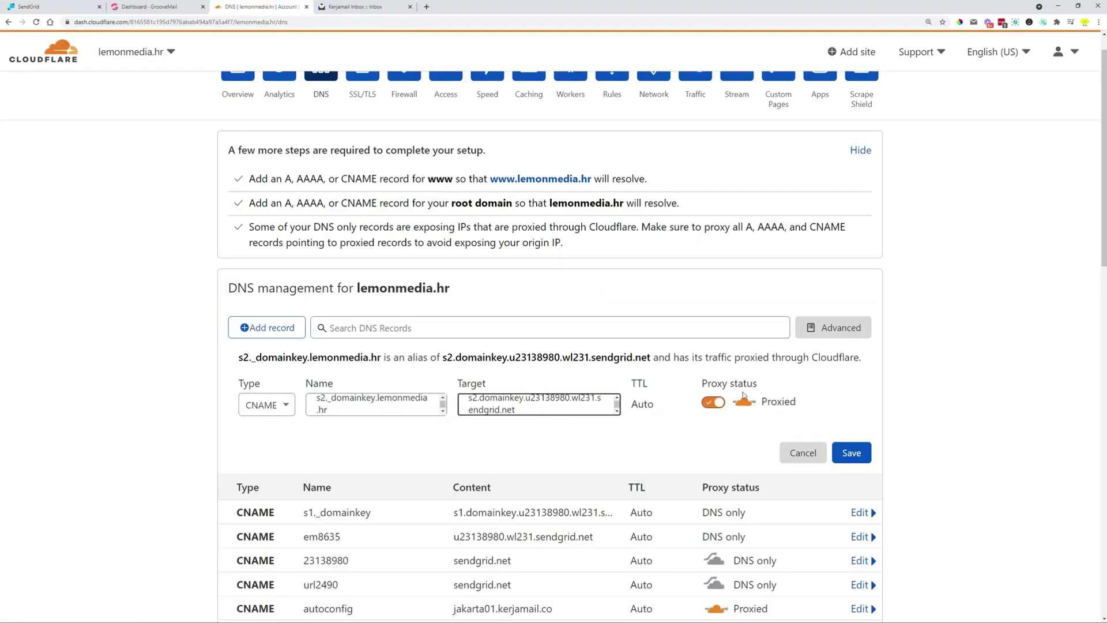
pyautogui.click(851, 453)
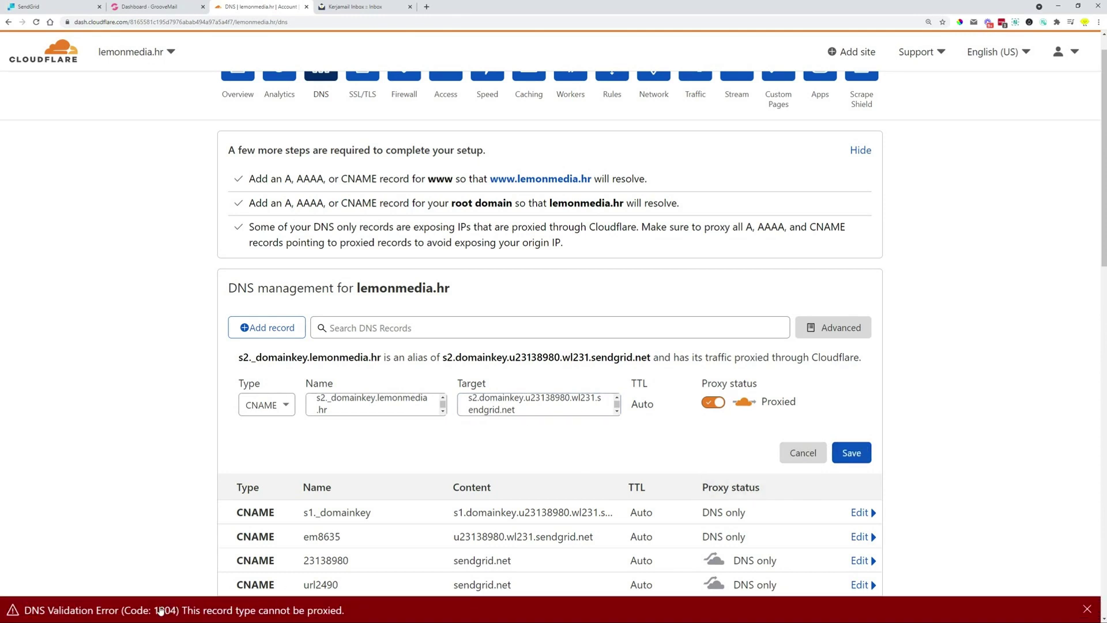
pyautogui.click(715, 404)
pyautogui.click(850, 452)
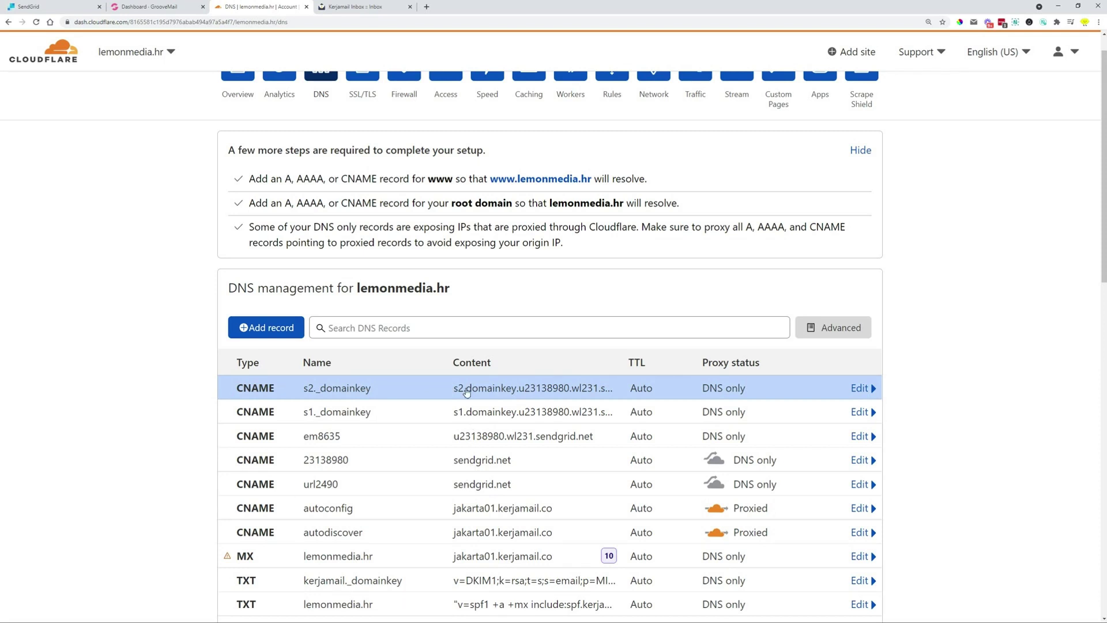
pyautogui.click(35, 6)
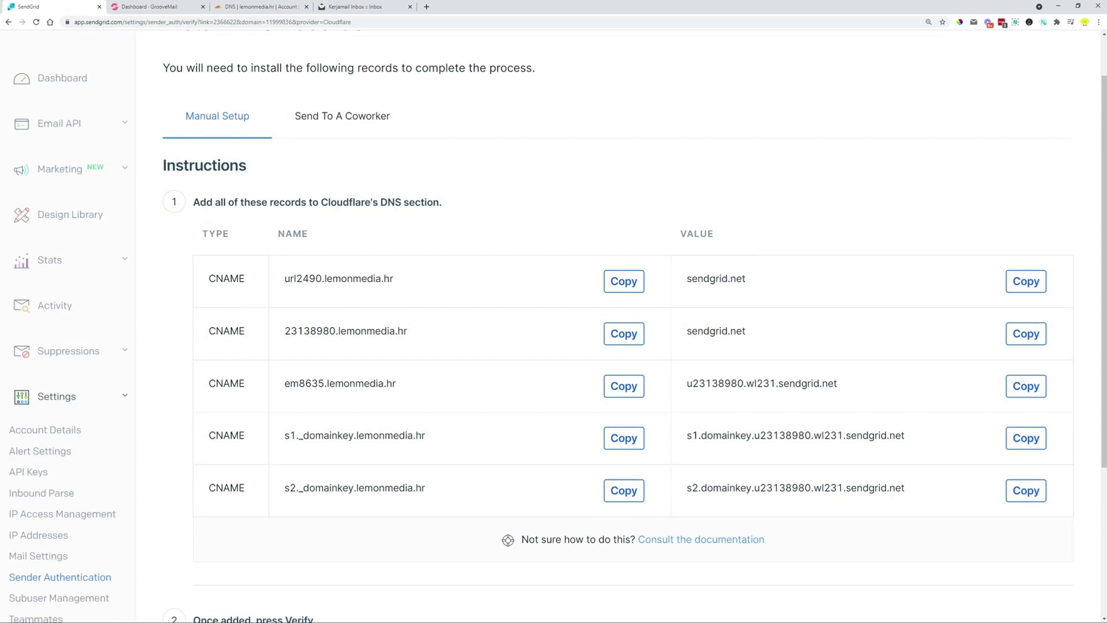
# Tick 'I've added these records' and verify the lemonmedia.hr domain
pyautogui.scroll(-4, 478, 385)
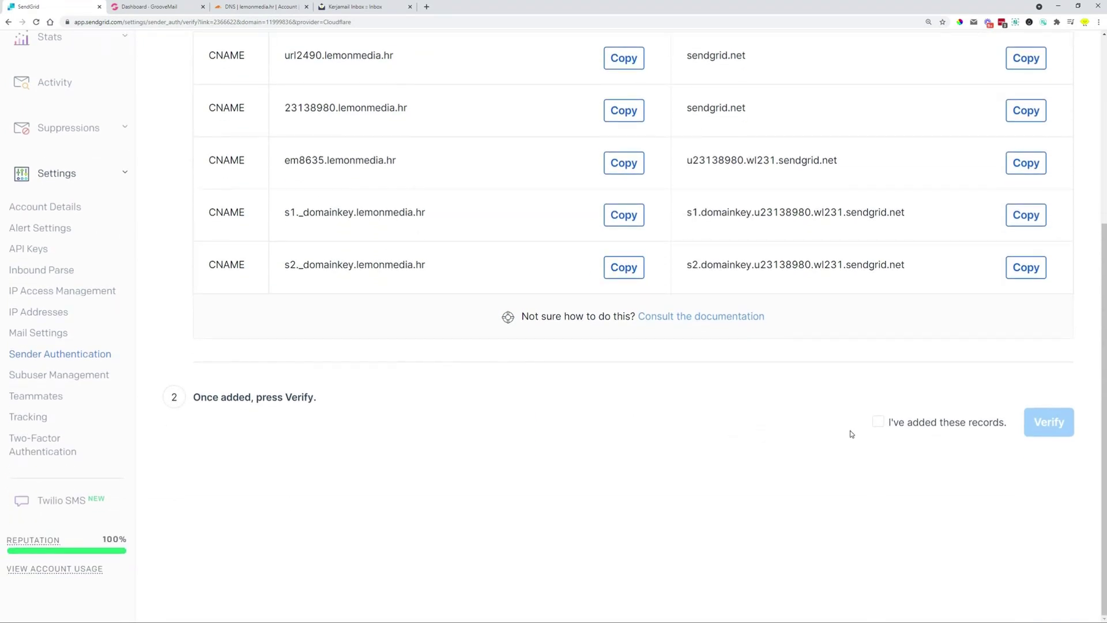
pyautogui.click(877, 428)
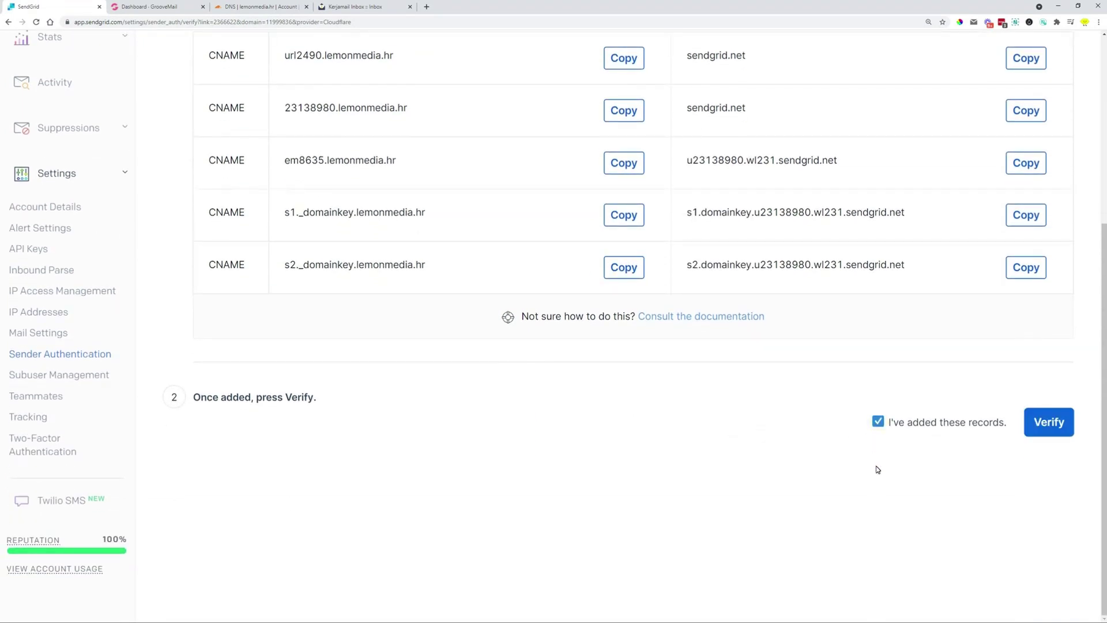
pyautogui.click(1040, 427)
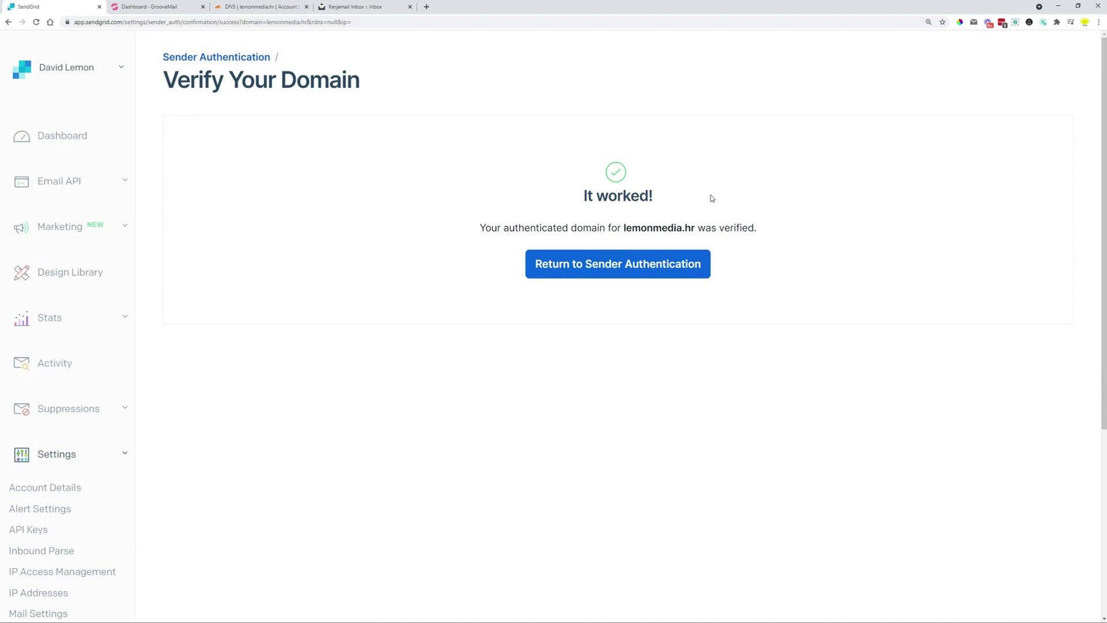
pyautogui.moveTo(542, 228); pyautogui.dragTo(758, 231)
# Back on Sender Authentication, confirm em8635 and url2490.lemonmedia.hr show as verified
pyautogui.click(625, 277)
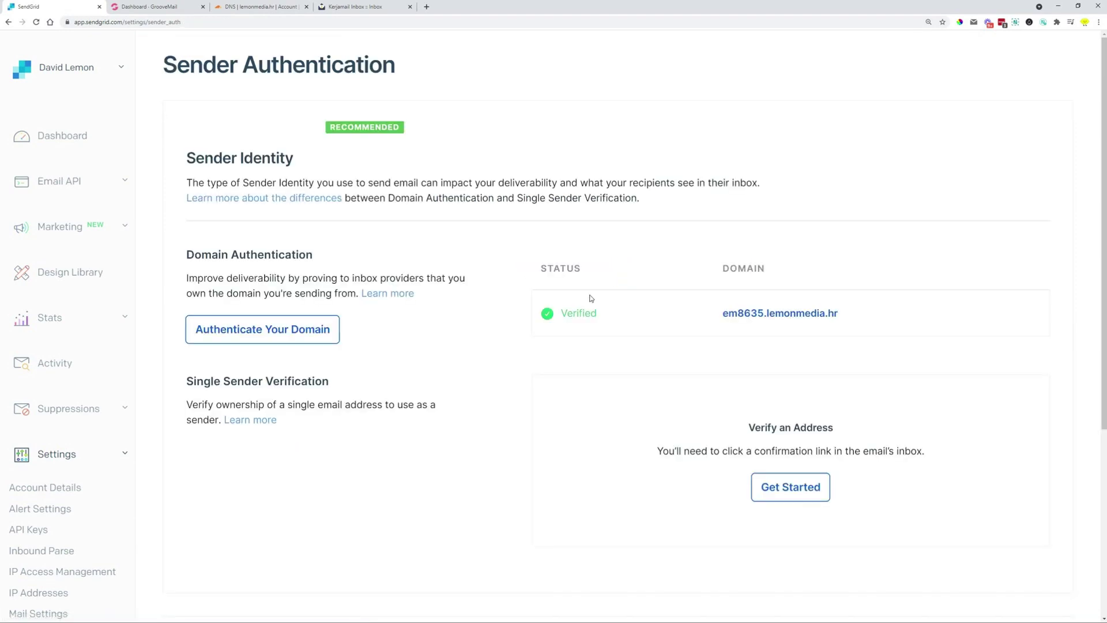
pyautogui.scroll(-5, 514, 321)
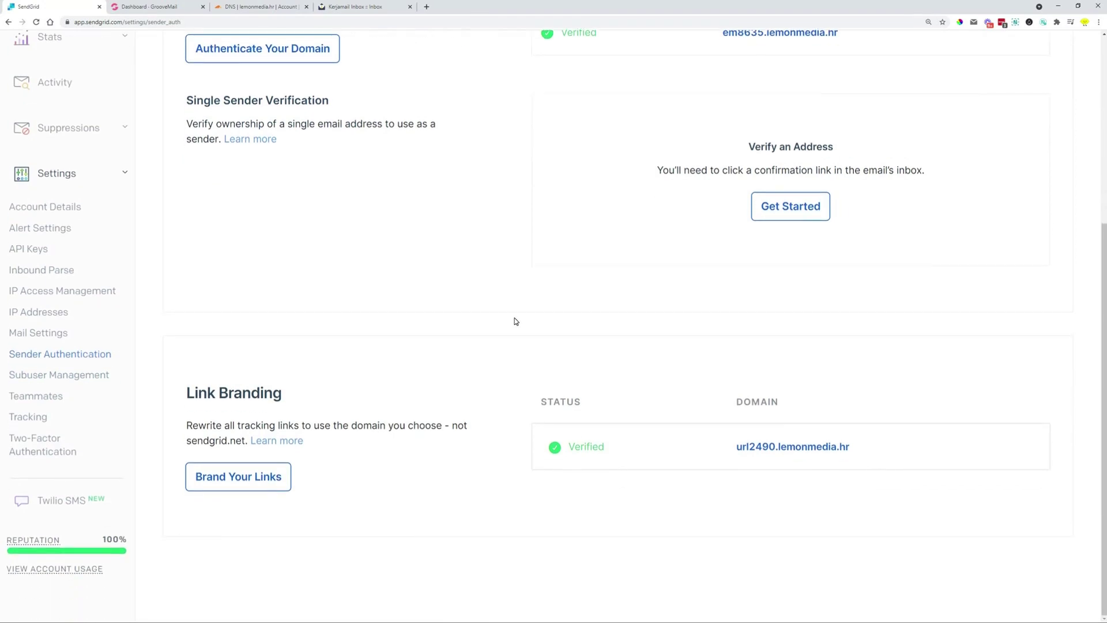
pyautogui.scroll(5, 595, 457)
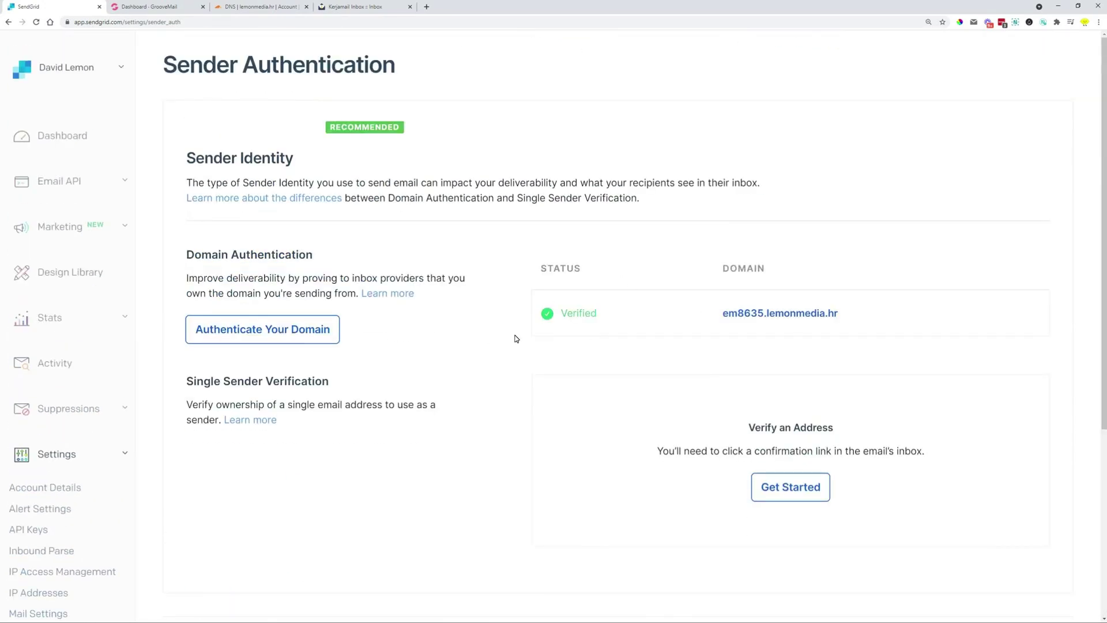
pyautogui.moveTo(840, 314); pyautogui.dragTo(767, 316)
pyautogui.click(581, 367)
# Switch to GrooveMail's Senders settings, which show no senders and a prompt to configure SMTP
pyautogui.click(148, 7)
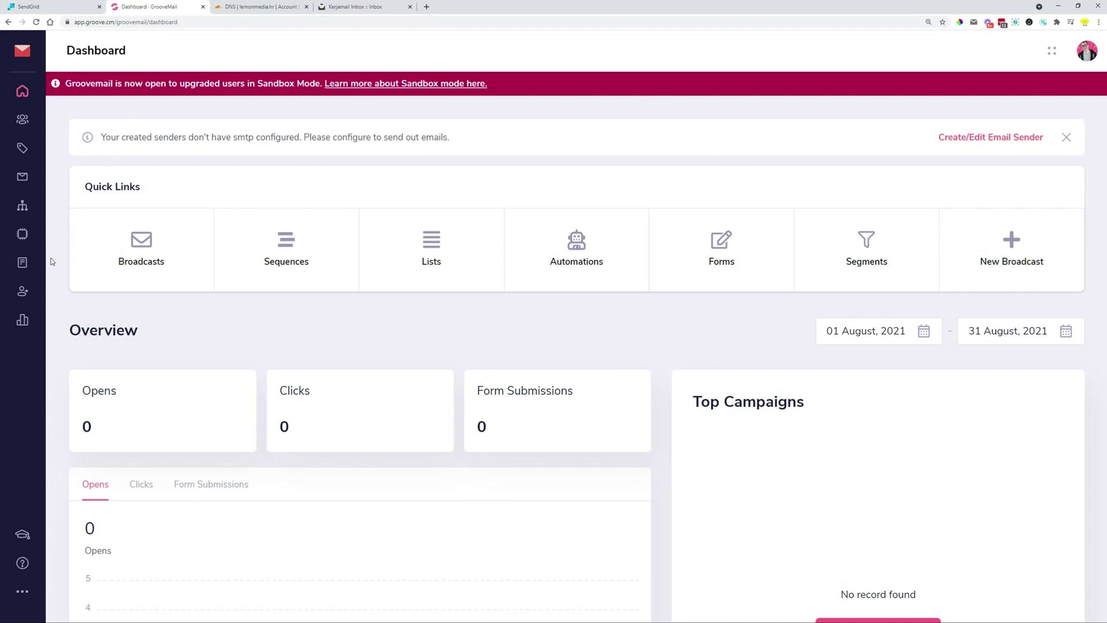
pyautogui.click(28, 293)
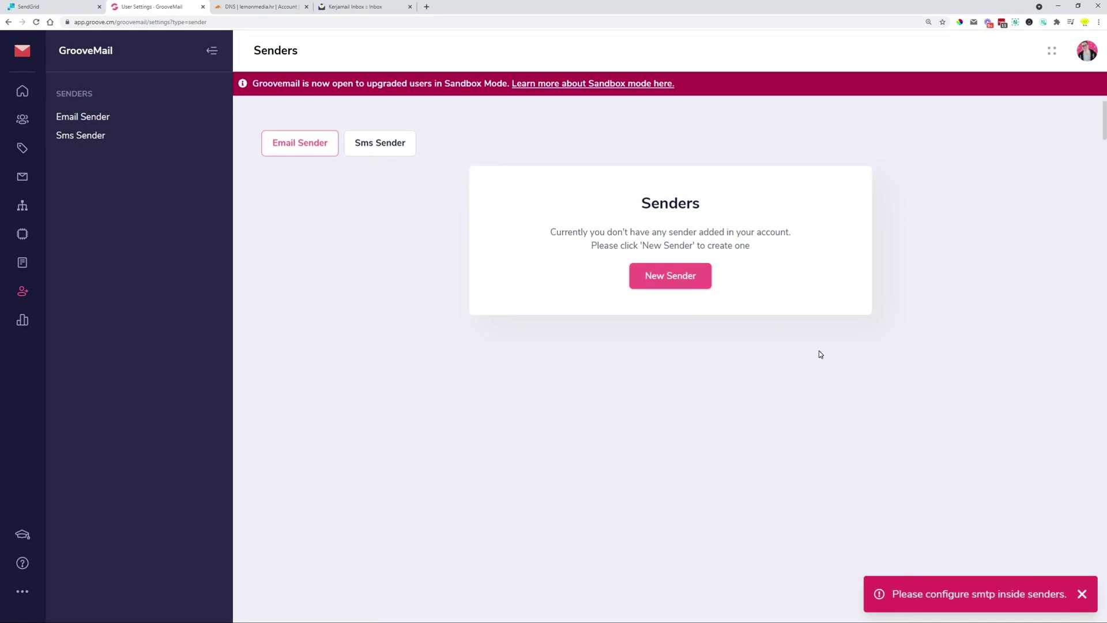
# Start a new sender with the Sendgrid SMTP driver and identity 'Sendgrid - LemonMedia.hr'
pyautogui.click(666, 283)
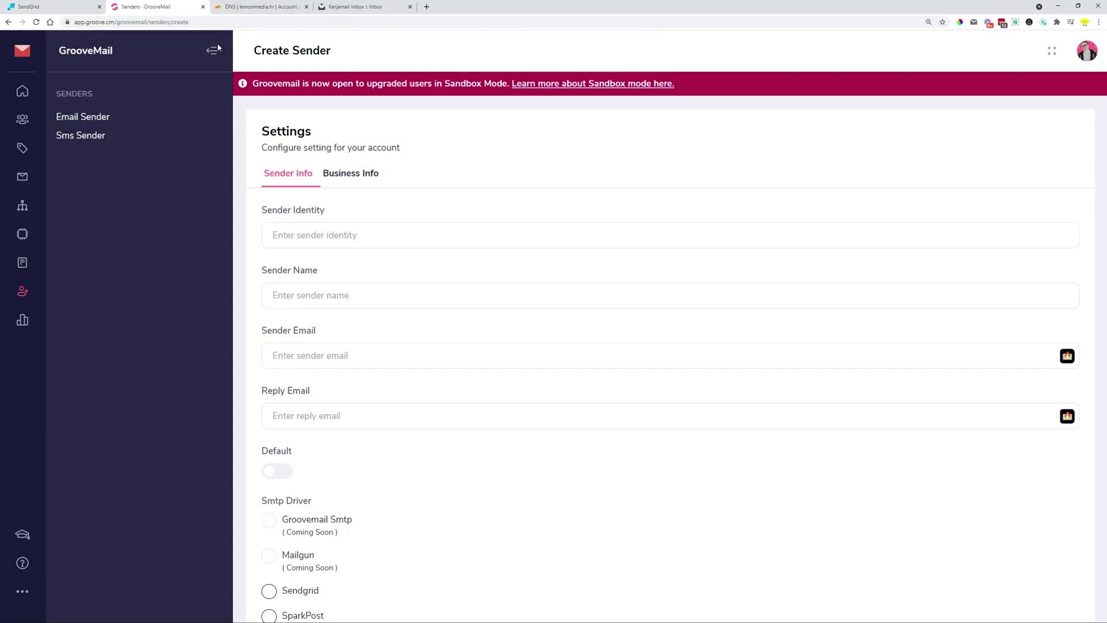
pyautogui.click(213, 51)
pyautogui.scroll(-2, 198, 209)
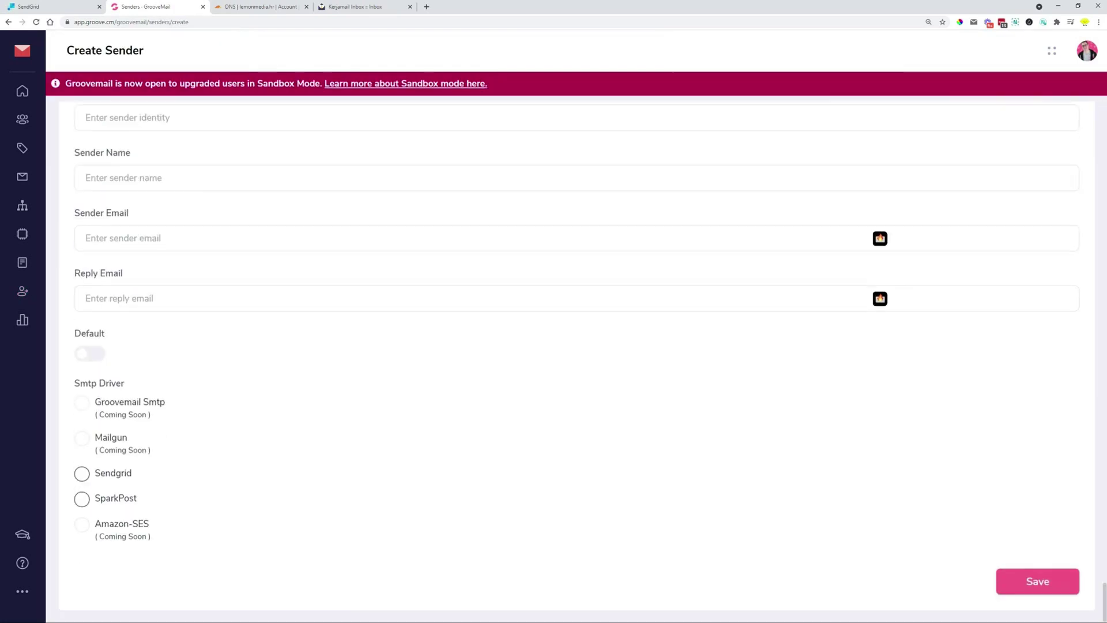
pyautogui.click(82, 475)
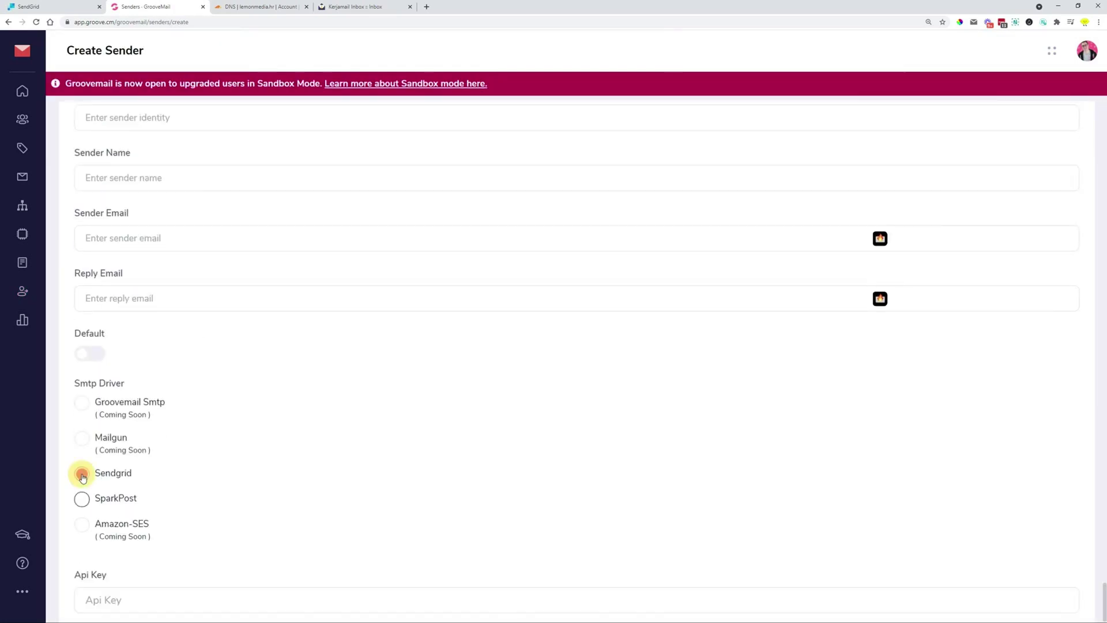
pyautogui.scroll(-1, 82, 476)
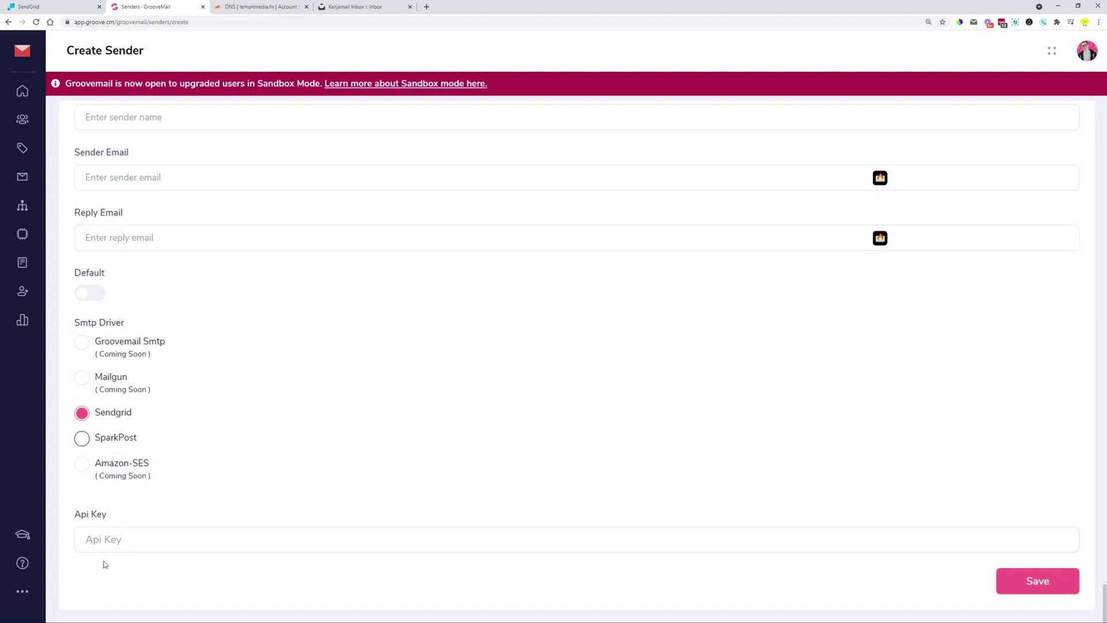
pyautogui.scroll(3, 108, 510)
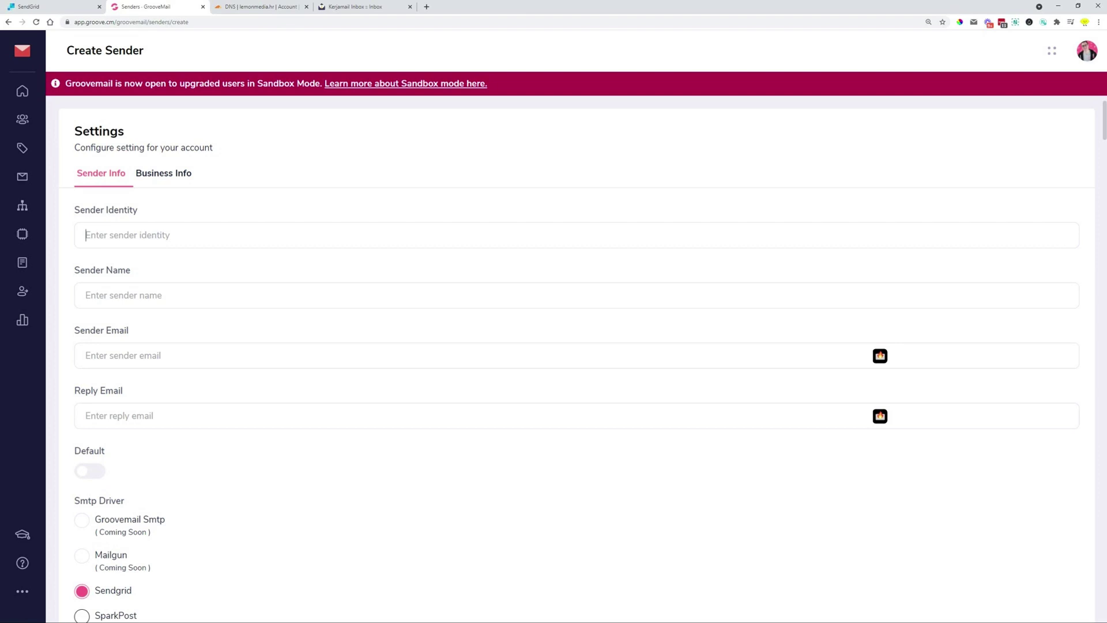
pyautogui.write('Sendgrid - LemonMedia.hr')
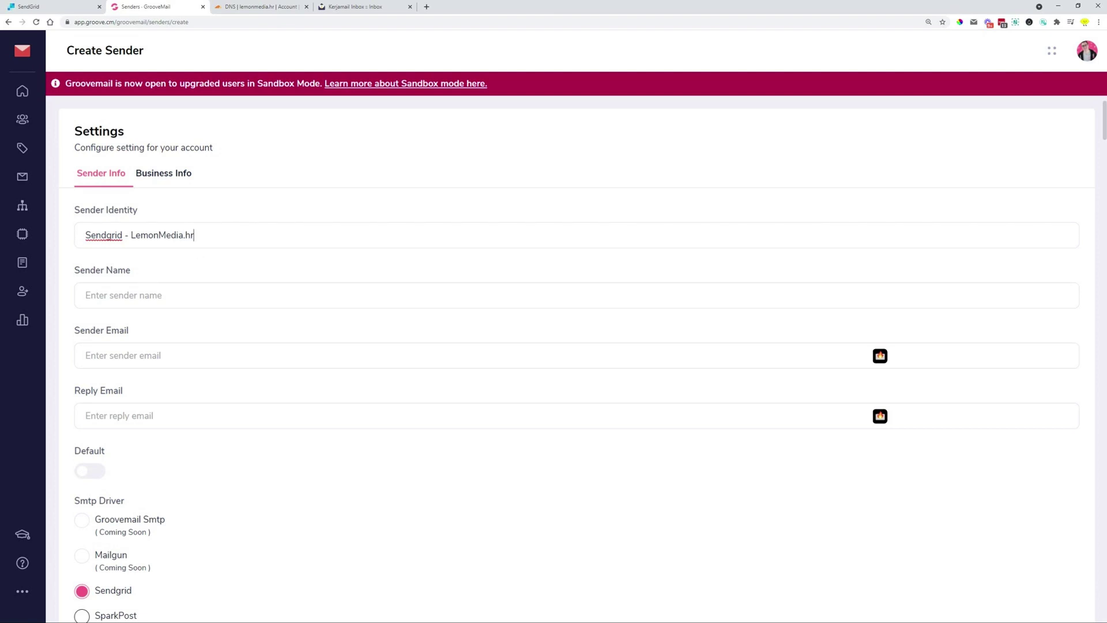
# Enter the sender's name and email address, fixing the domain typo, then view the Kerjamail inbox
pyautogui.click(167, 295)
pyautogui.click(86, 355)
pyautogui.moveTo(144, 294); pyautogui.dragTo(85, 295)
pyautogui.click(149, 355)
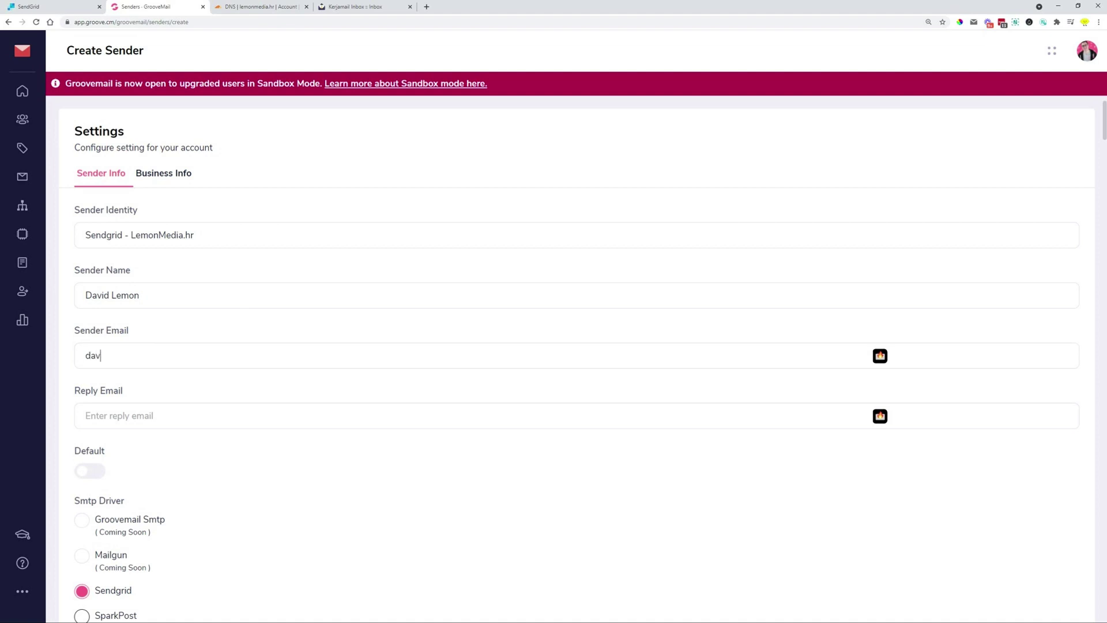
pyautogui.click(167, 355)
pyautogui.press('BackSpace')
pyautogui.write('a')
pyautogui.moveTo(177, 355); pyautogui.dragTo(81, 355)
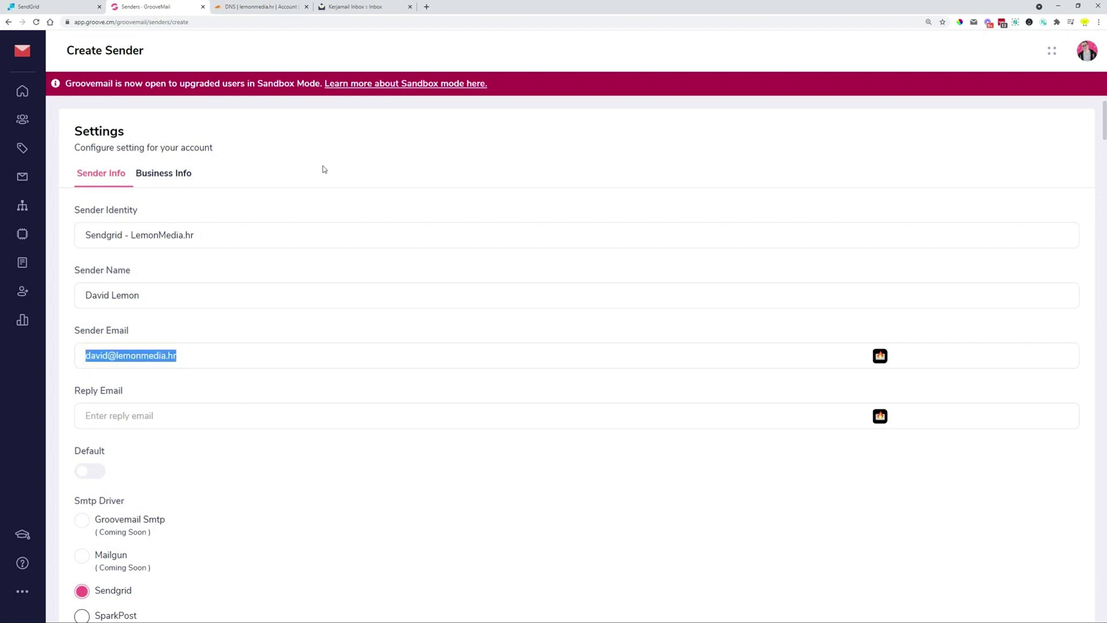
pyautogui.click(380, 6)
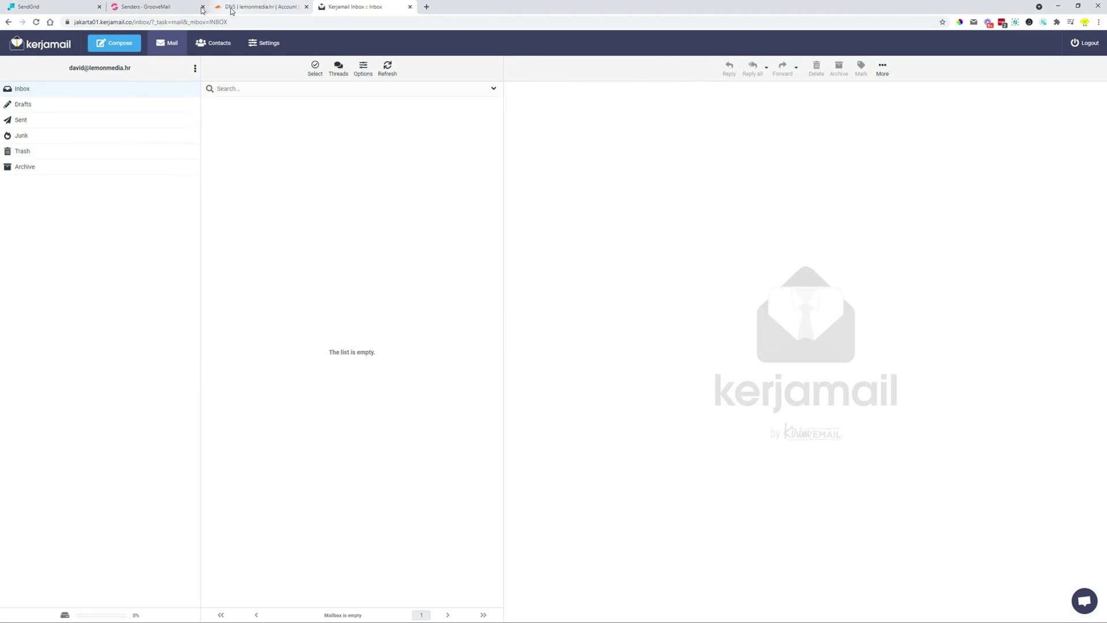
# Return to GrooveMail's Create Sender form and select the Reply Email field
pyautogui.click(132, 9)
pyautogui.click(173, 415)
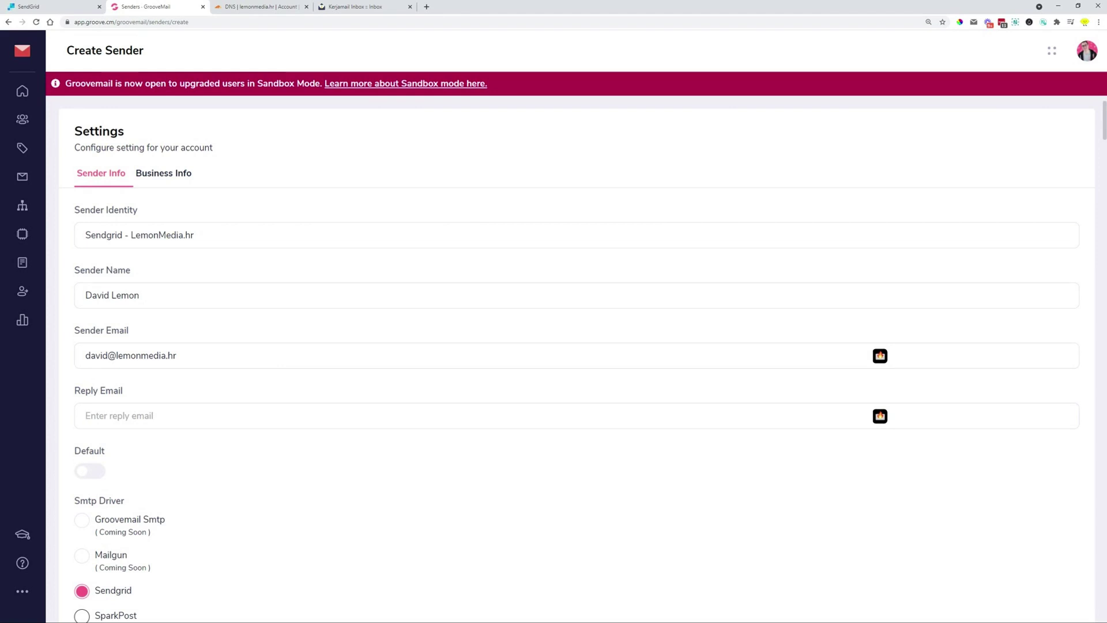
# Use the sender's email as the reply address and switch on the Default toggle
pyautogui.scroll(-2, 234, 456)
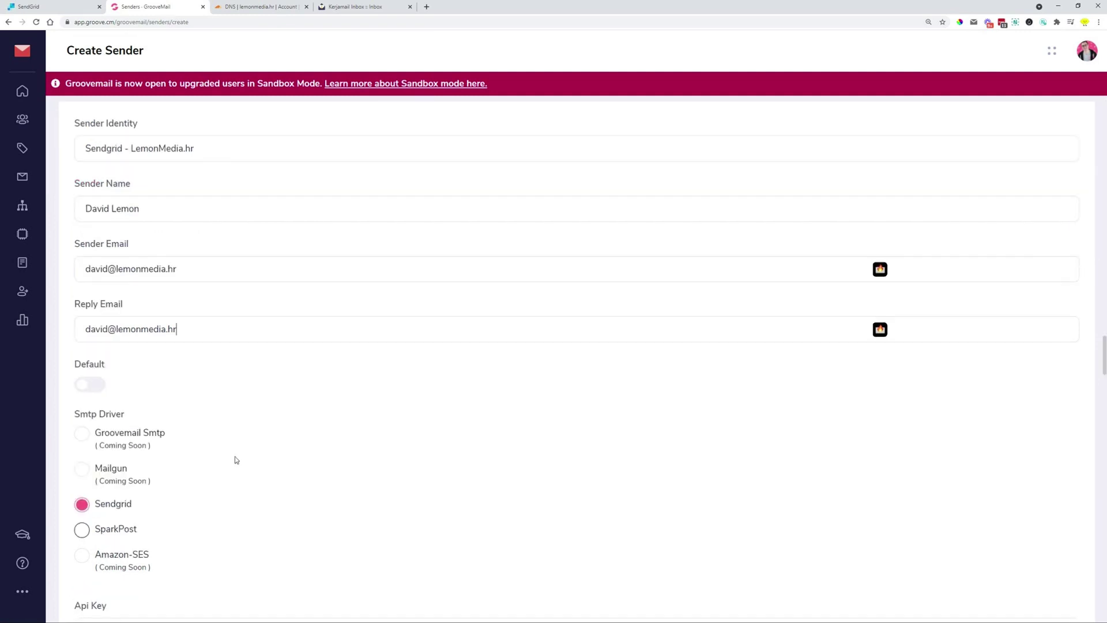
pyautogui.click(95, 383)
pyautogui.scroll(-2, 388, 378)
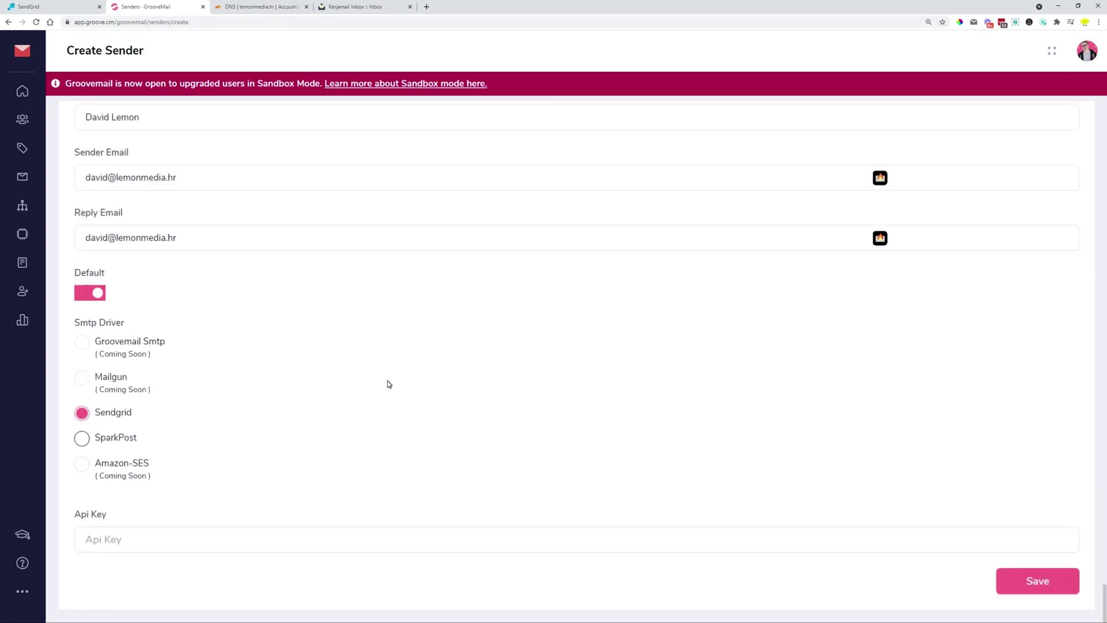
pyautogui.scroll(4, 388, 383)
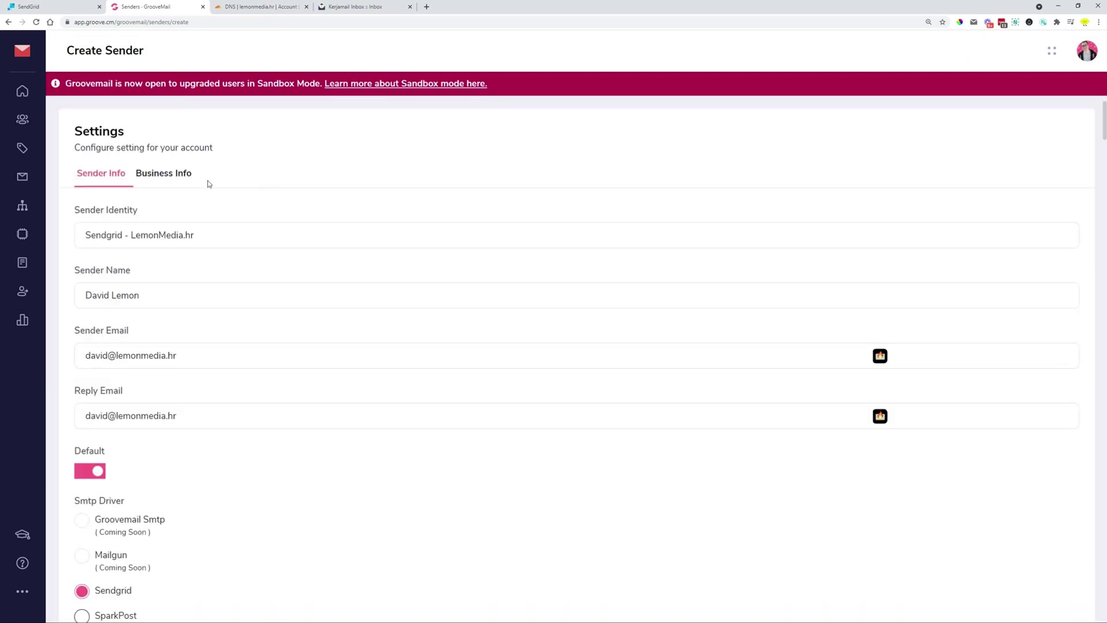
# On Business Info, enter company name 'LemonMedia Online' and the business street address
pyautogui.click(178, 176)
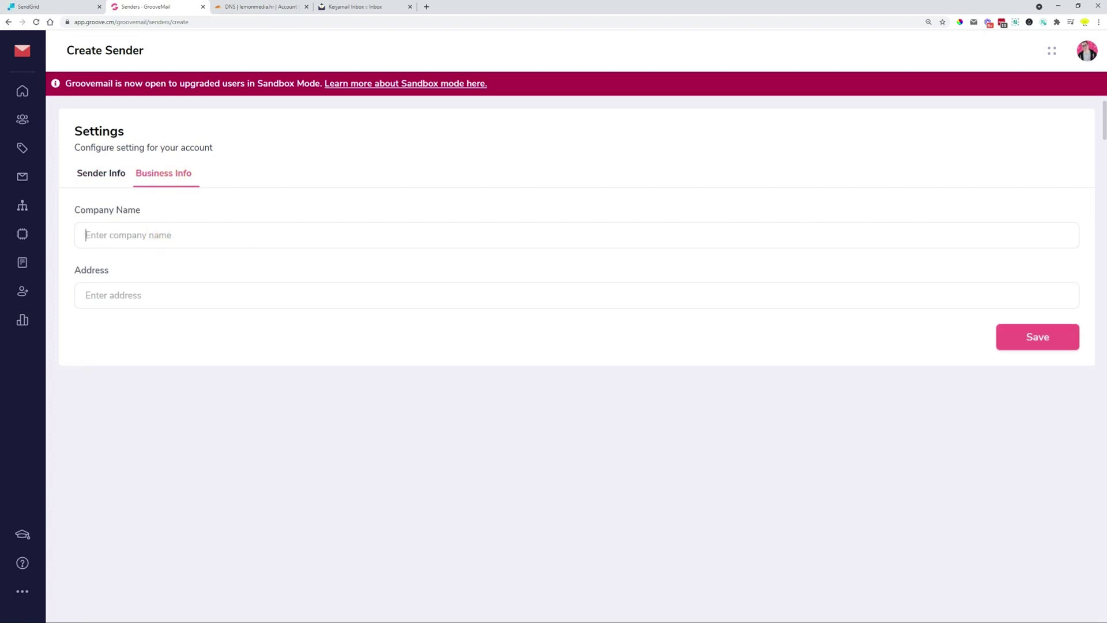
pyautogui.write('Lemon')
pyautogui.press('BackSpace')
pyautogui.write('Media Online')
pyautogui.press('Tab')
pyautogui.write('Groove')
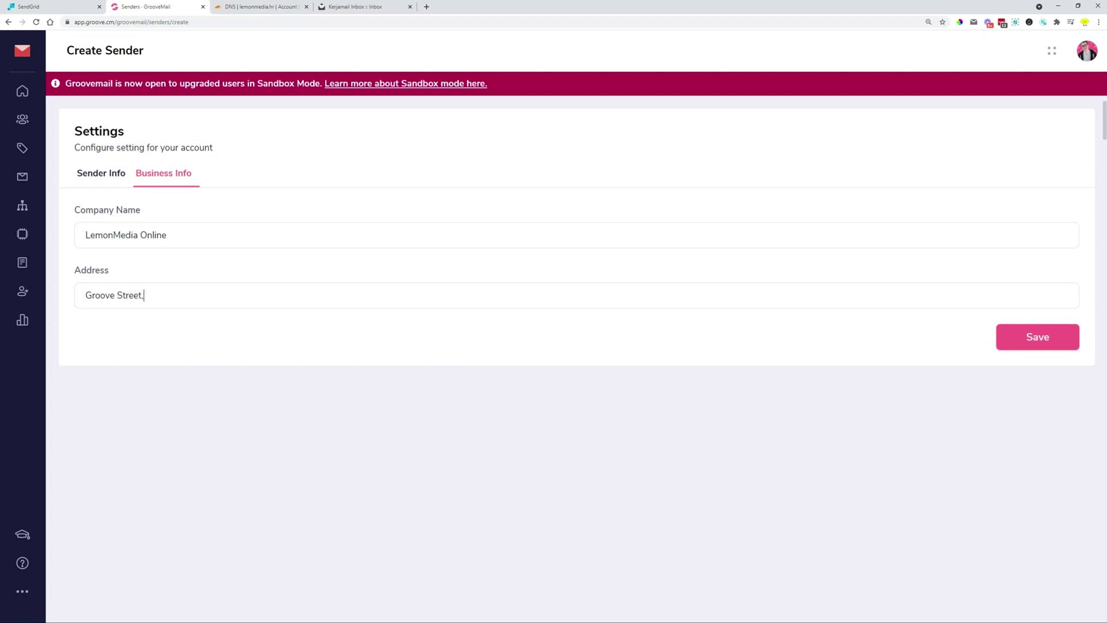
pyautogui.write(' Street, Grooveington')
# Dismiss the spelling suggestions and save the sender, which flags the missing API key
pyautogui.rightClick(174, 296)
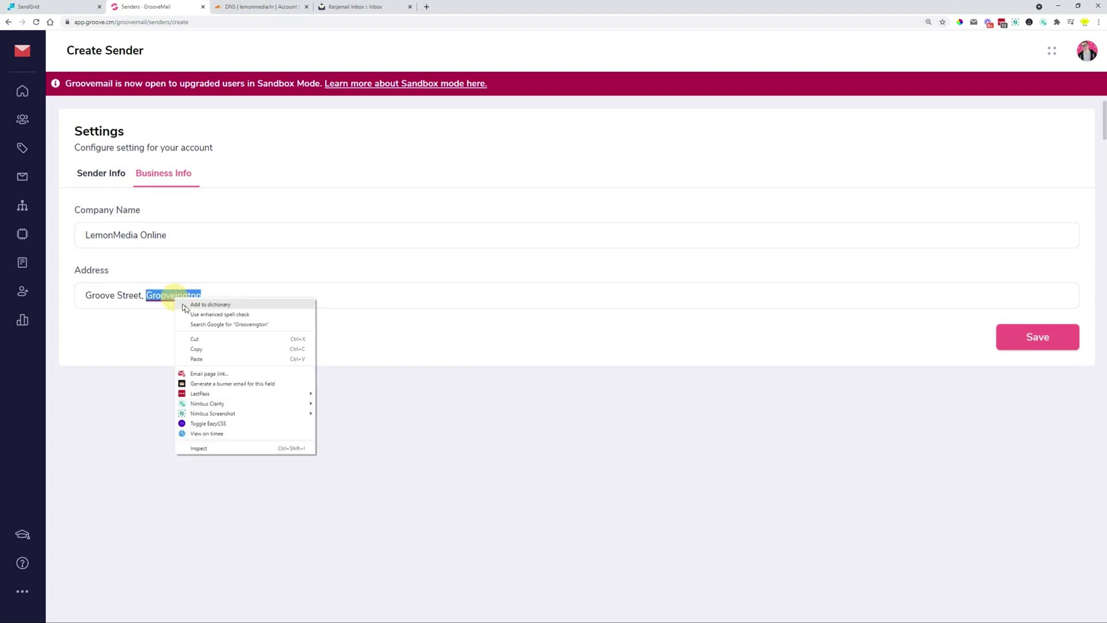
pyautogui.click(137, 323)
pyautogui.click(1022, 347)
pyautogui.scroll(-3, 234, 317)
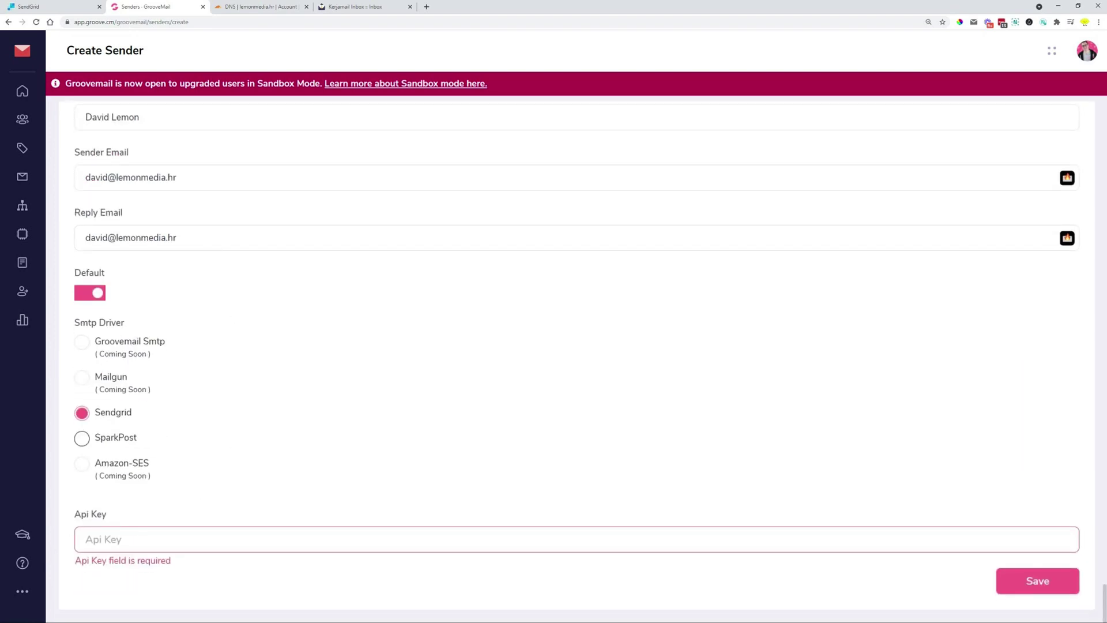
# Create a Full Access SendGrid API key named 'LemonMedia' and copy its value
pyautogui.click(63, 13)
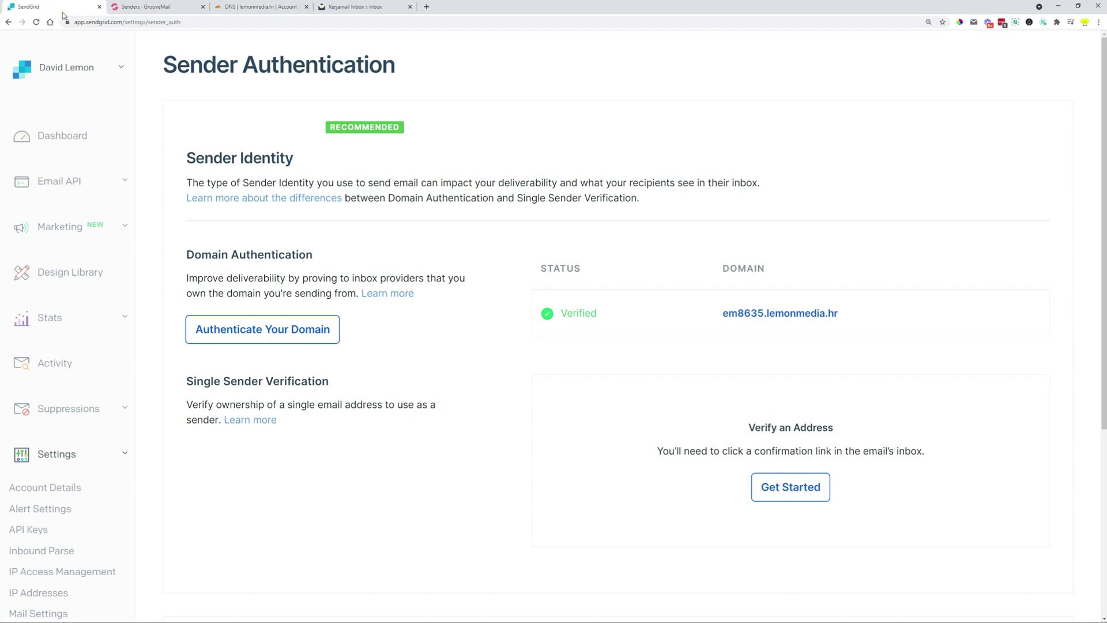
pyautogui.scroll(-2, 110, 300)
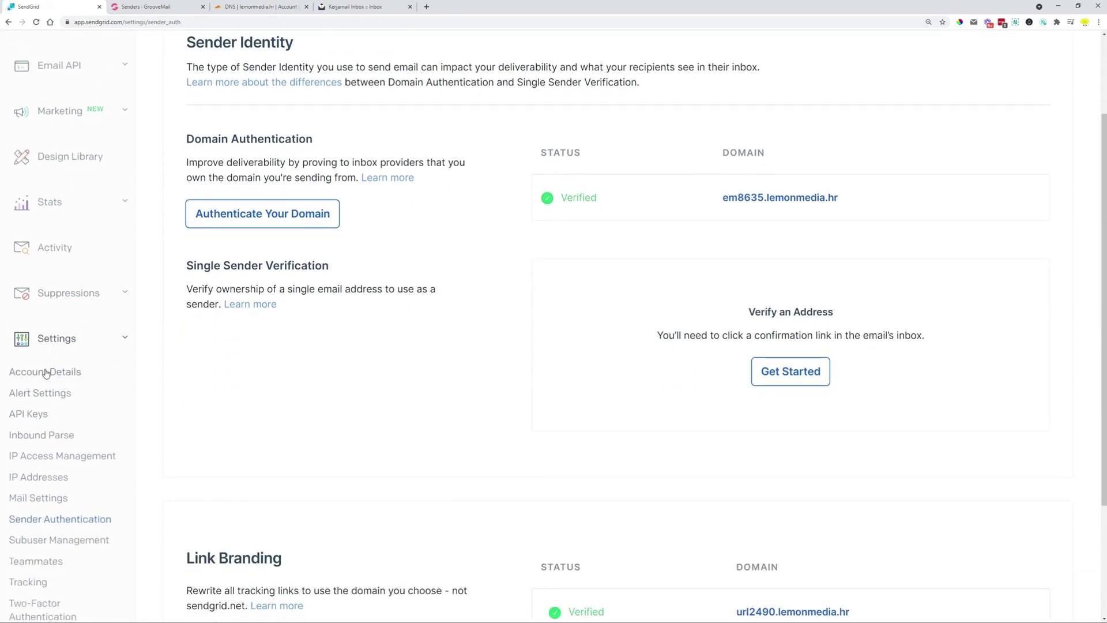
pyautogui.click(33, 415)
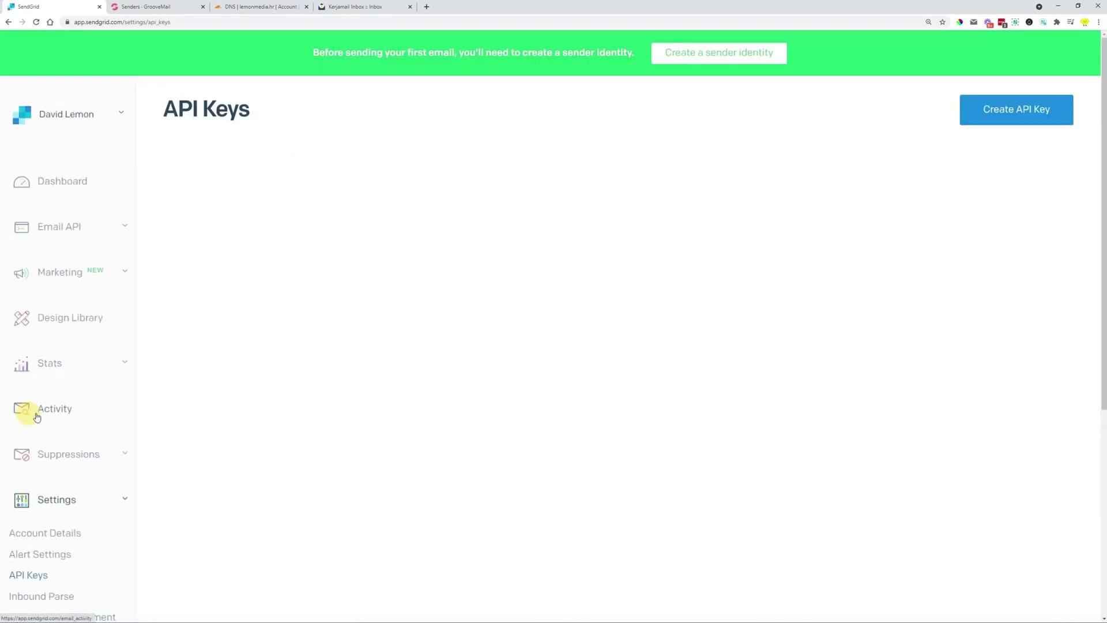
pyautogui.click(1004, 109)
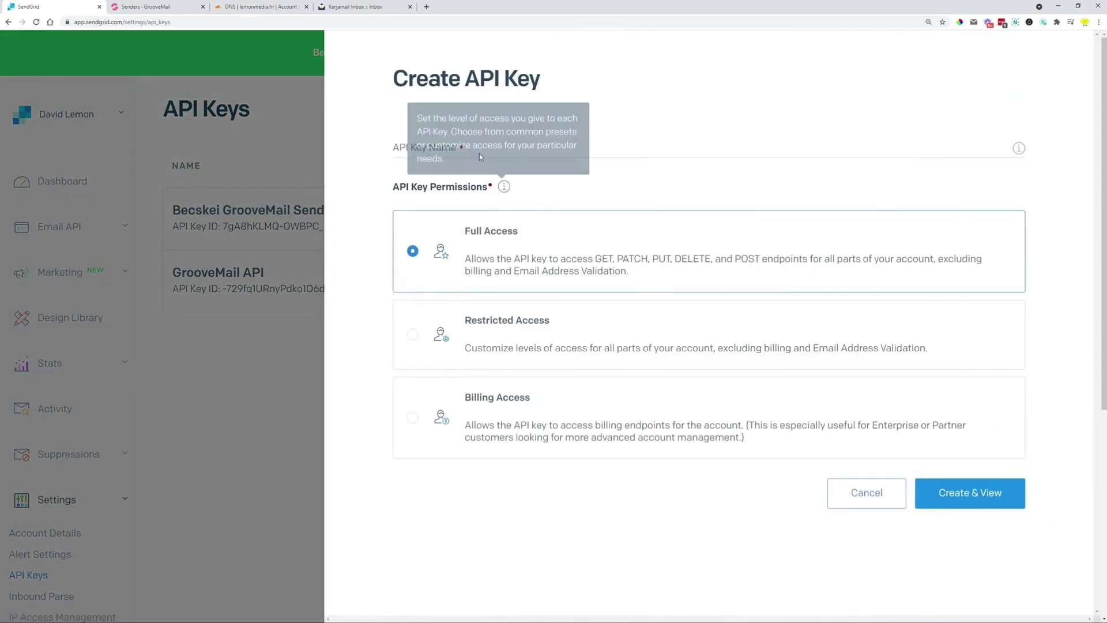
pyautogui.click(479, 147)
pyautogui.write('L')
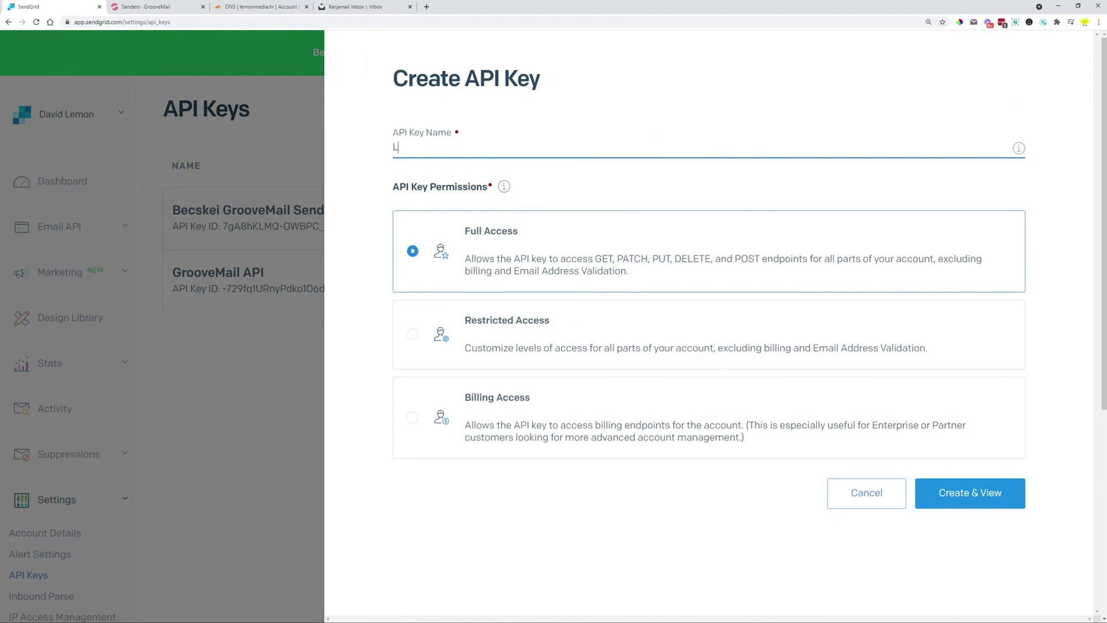
pyautogui.write('emonMedia.hr')
pyautogui.click(446, 222)
pyautogui.click(950, 506)
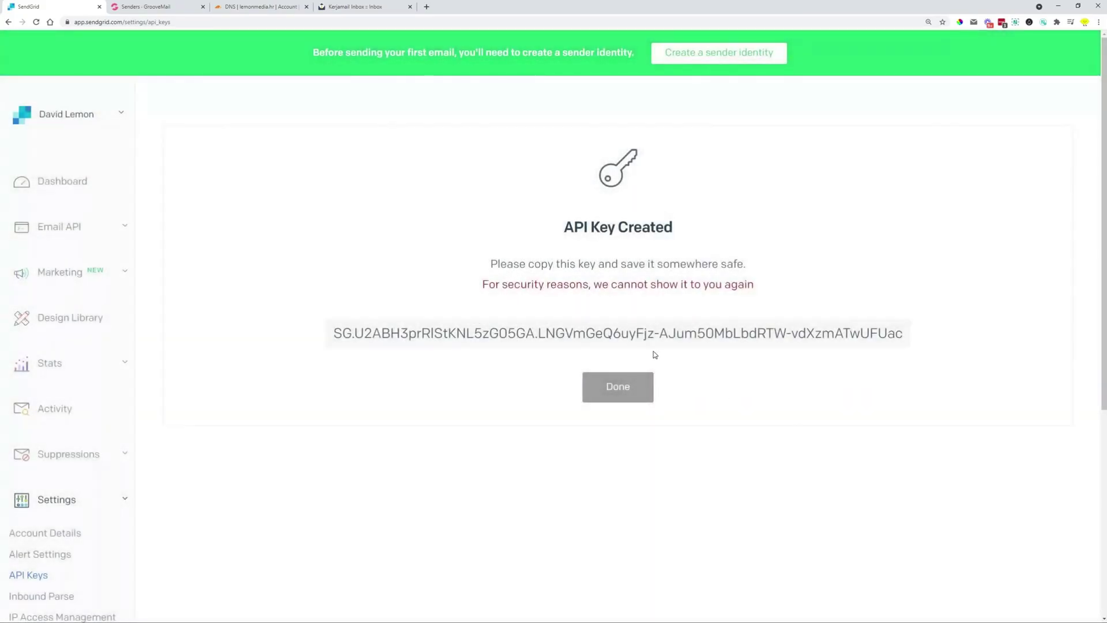
pyautogui.click(559, 337)
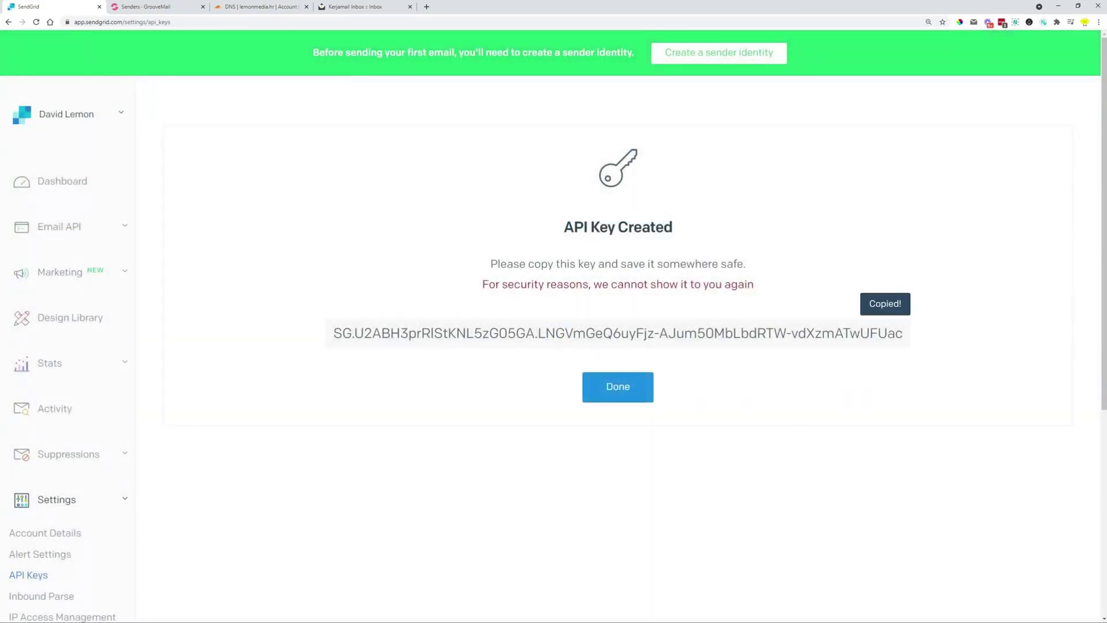
# Paste the SendGrid API key into the sender, save, and note it is not yet verified
pyautogui.click(153, 7)
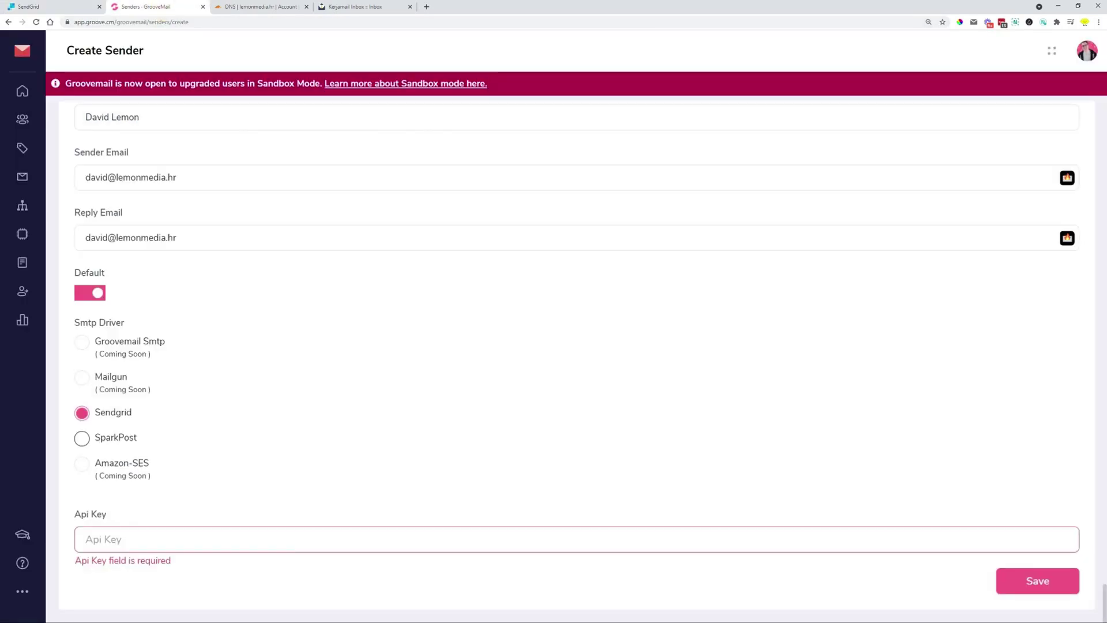
pyautogui.click(284, 540)
pyautogui.hotkey('ctrl', 'v')
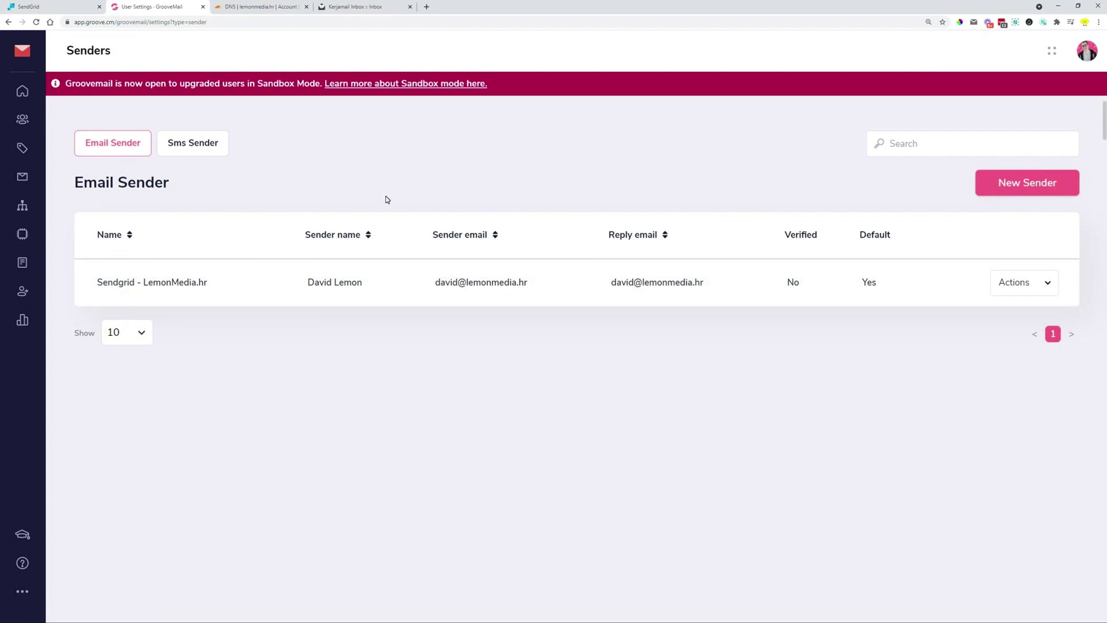
pyautogui.moveTo(803, 283); pyautogui.dragTo(788, 281)
# Refresh the Kerjamail inbox, open GrooveMail's 'Email verification' message and click Verify
pyautogui.click(346, 8)
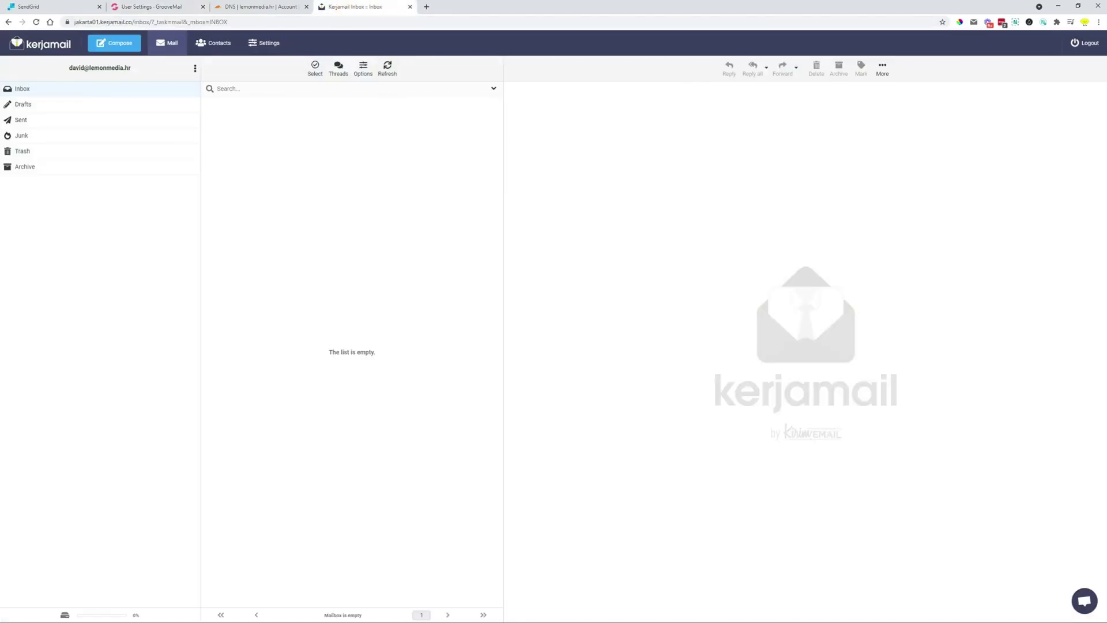
pyautogui.click(386, 74)
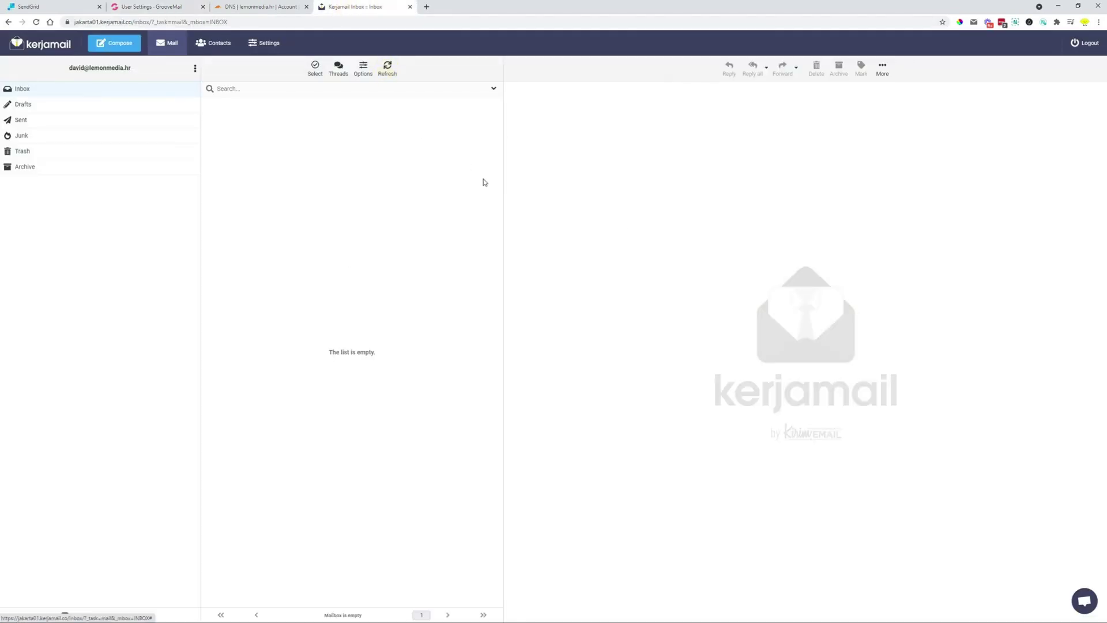
pyautogui.click(385, 69)
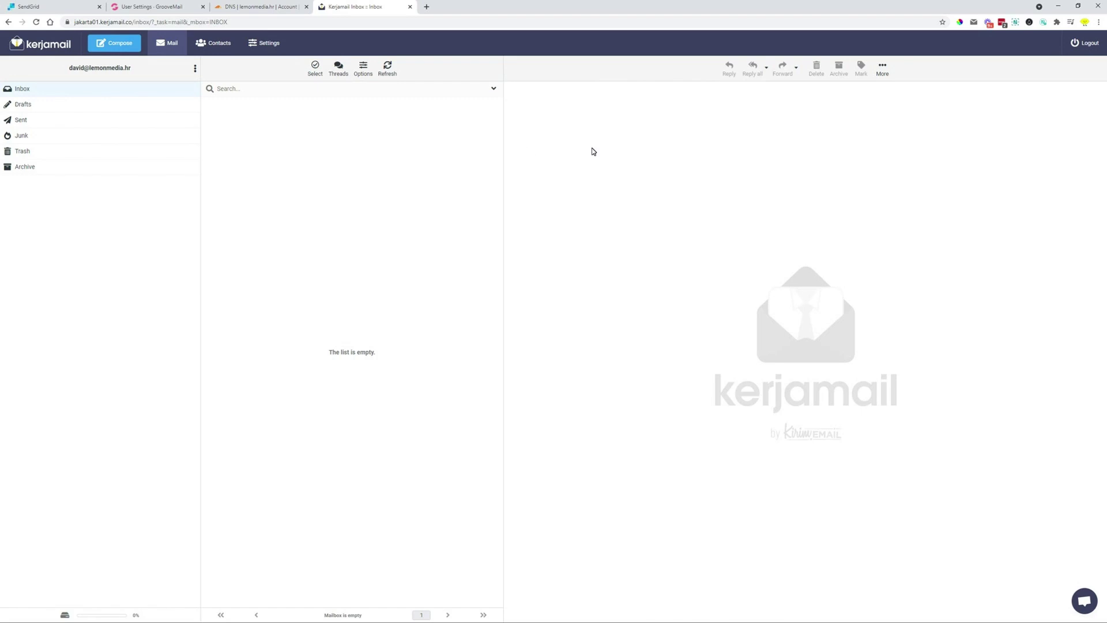
pyautogui.hotkey('ctrl', '+')
pyautogui.hotkey('ctrl', '+')
pyautogui.hotkey('ctrl', '+')
pyautogui.hotkey('ctrl', '+')
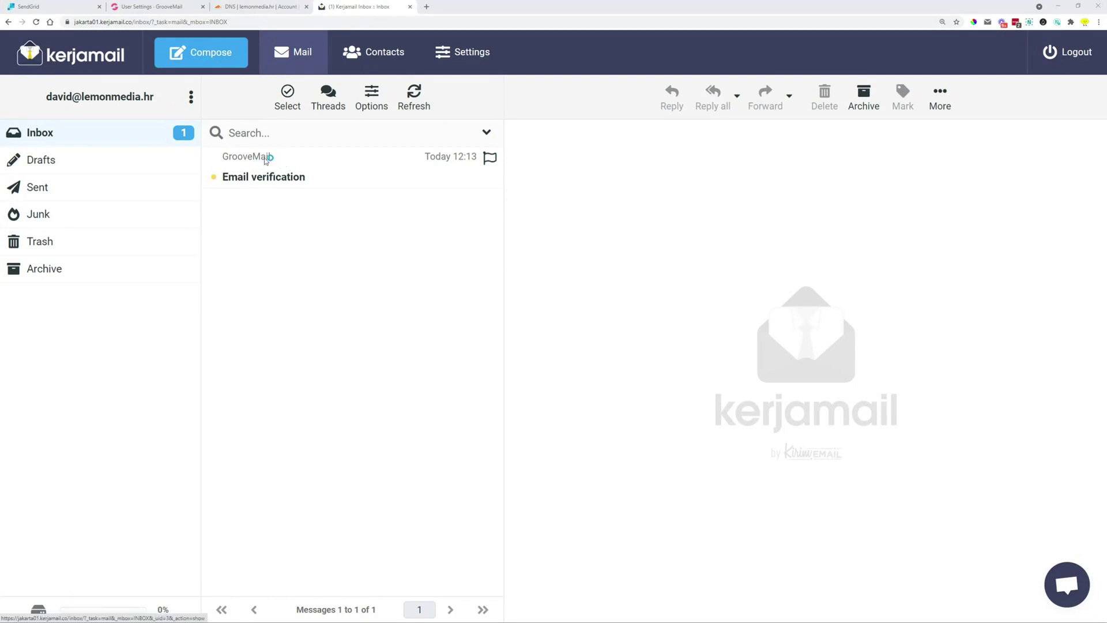
pyautogui.click(265, 175)
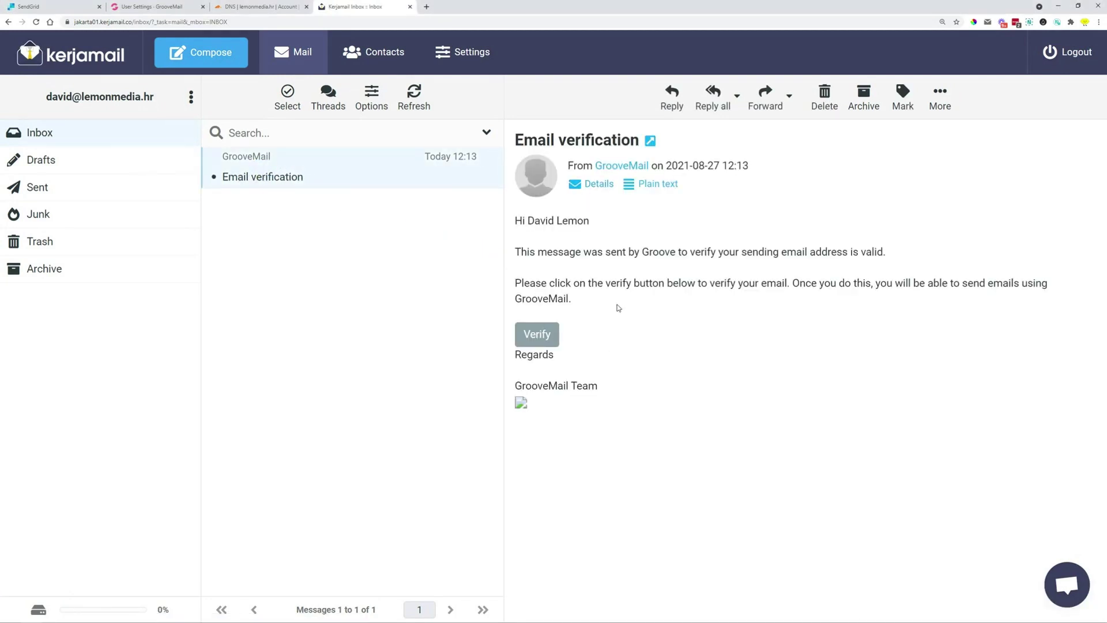
pyautogui.click(535, 338)
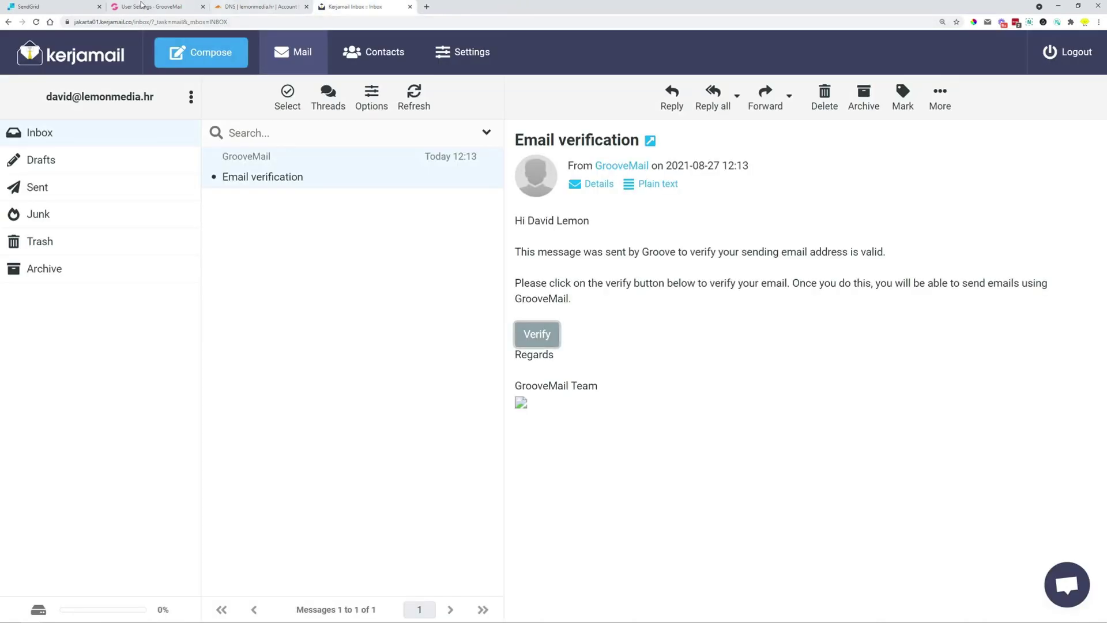
pyautogui.click(136, 6)
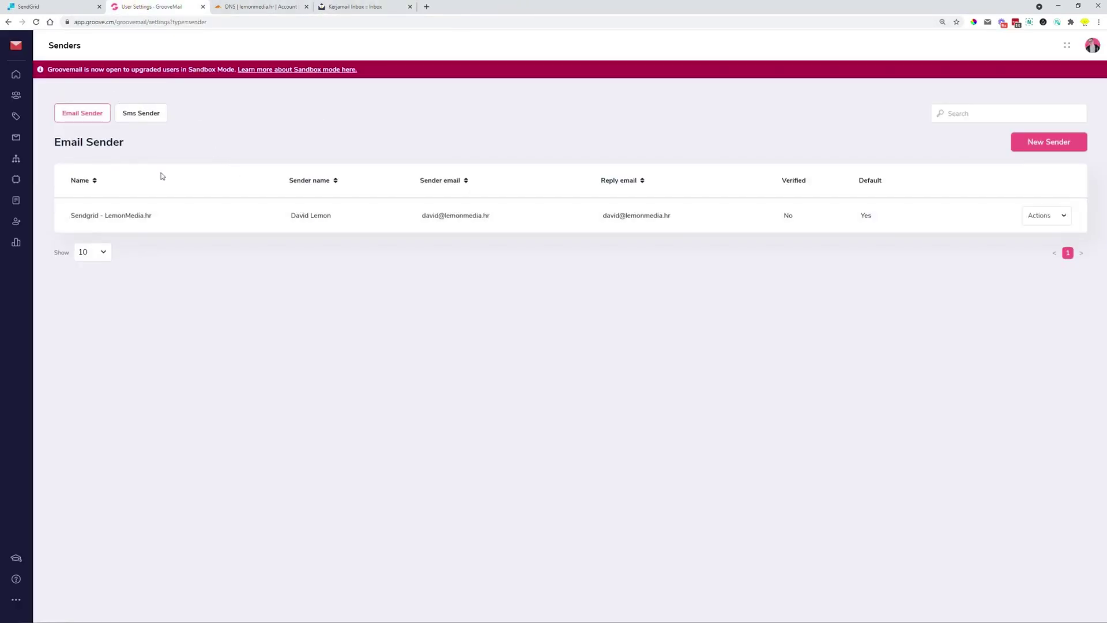
# Reload the Senders list and confirm 'Sendgrid - LemonMedia.hr' shows Verified: Yes
pyautogui.click(36, 22)
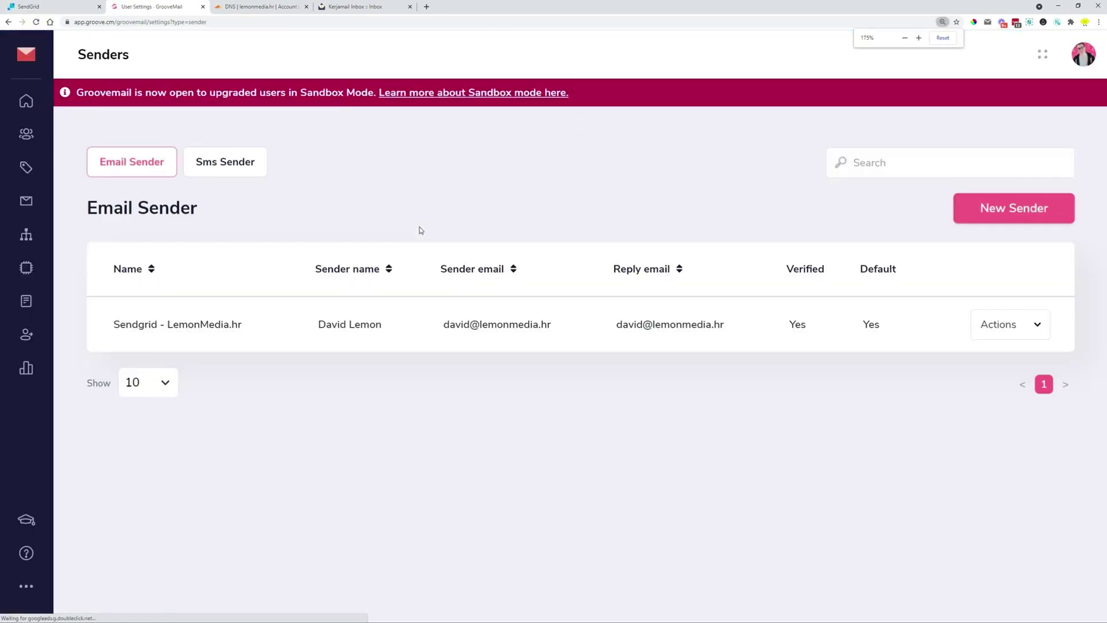
pyautogui.doubleClick(794, 324)
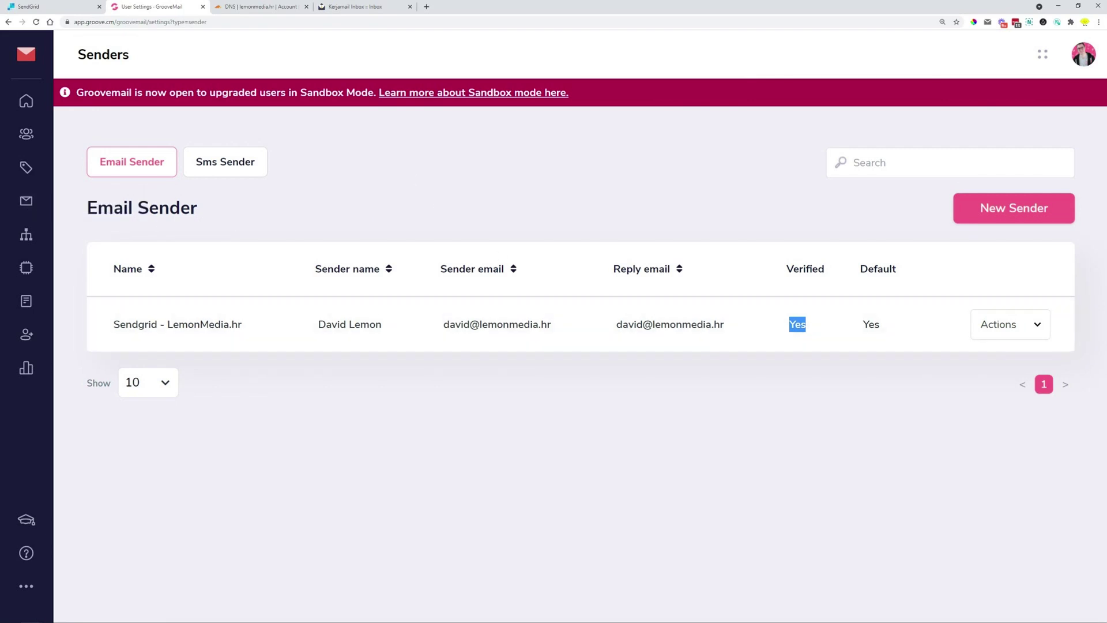
# Edit the GrooveMail Announcement draft and advance past the info and recipients steps
pyautogui.click(38, 202)
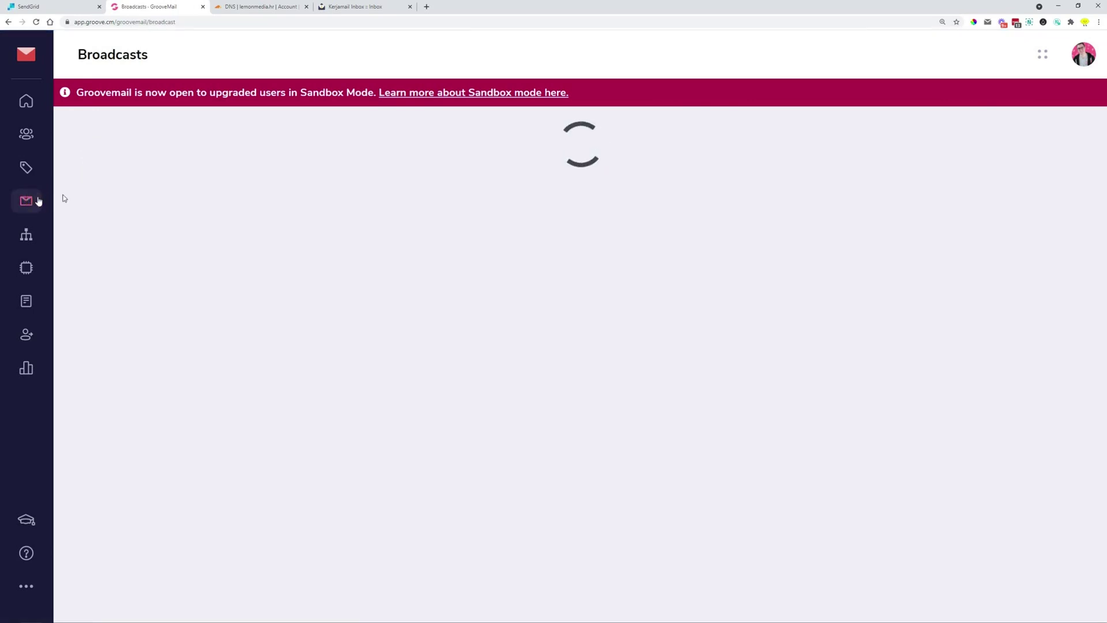
pyautogui.click(968, 315)
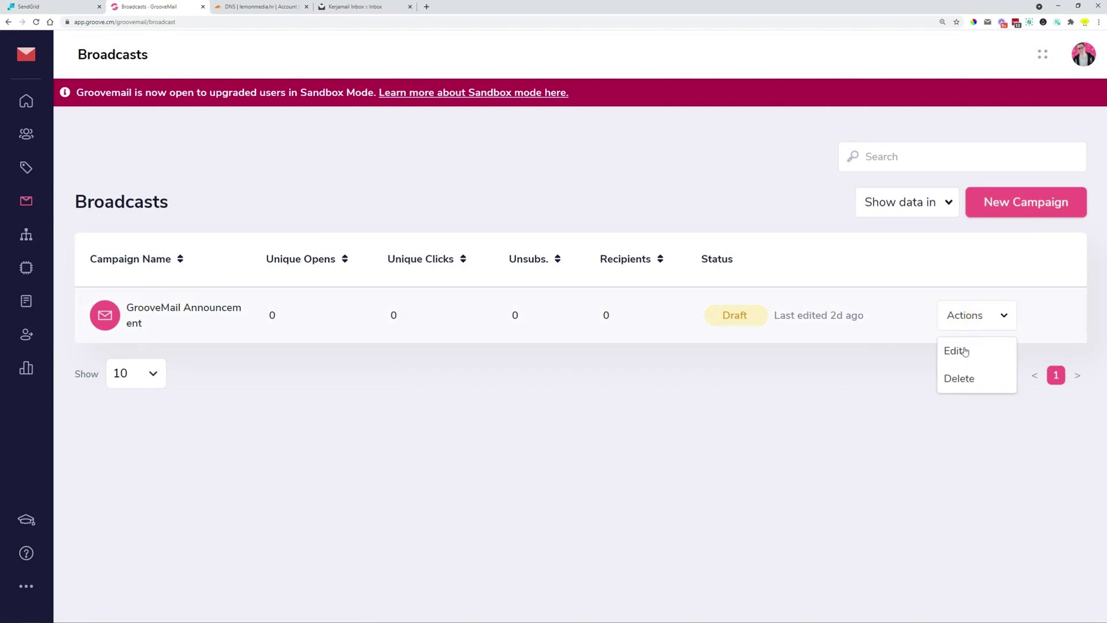
pyautogui.click(958, 351)
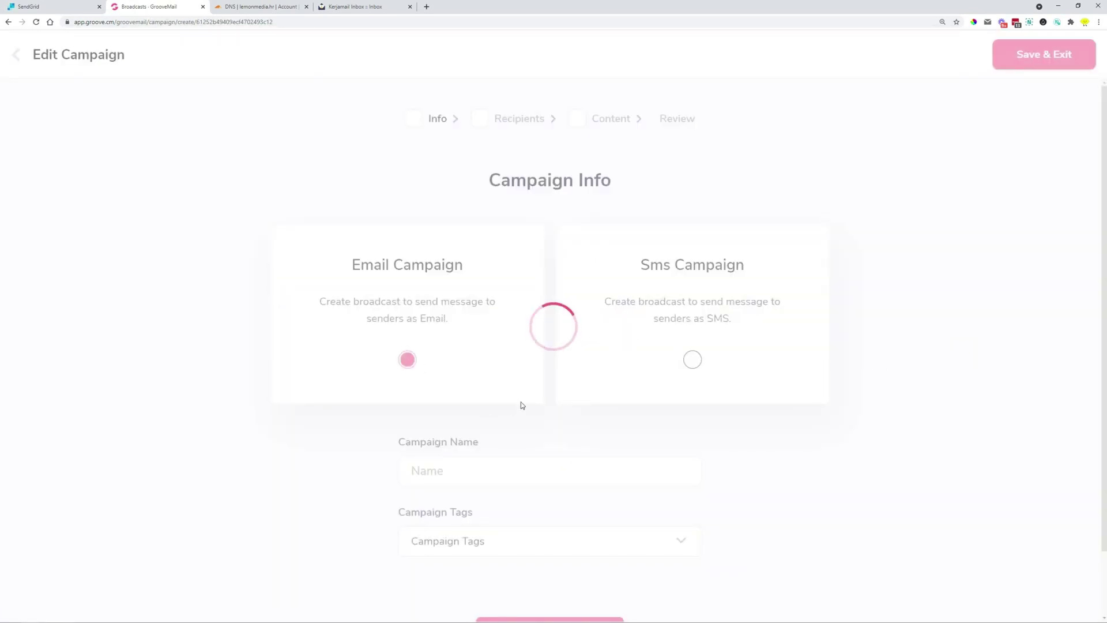
pyautogui.scroll(-1, 527, 365)
pyautogui.click(566, 545)
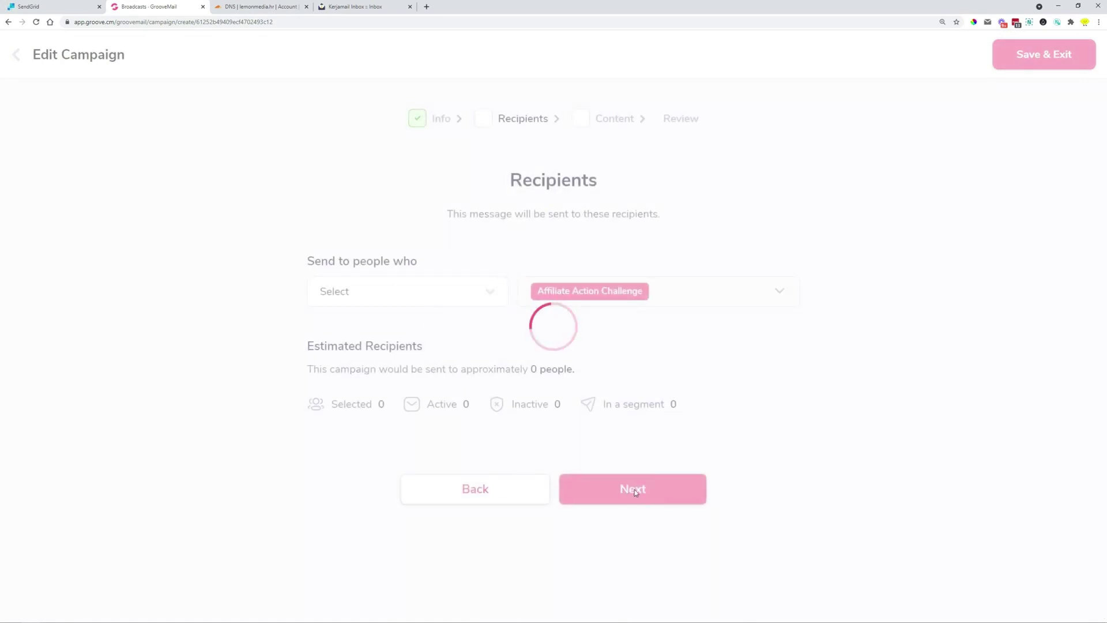
pyautogui.click(635, 491)
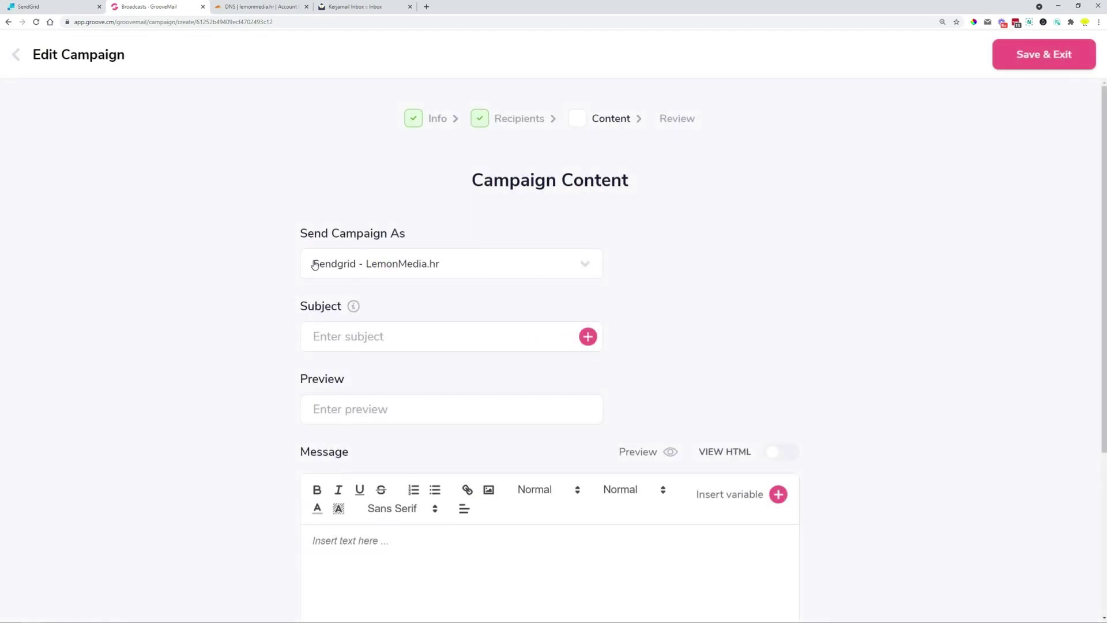
# Set Send Campaign As to 'Sendgrid - LemonMedia.hr' and return to Broadcasts
pyautogui.click(450, 267)
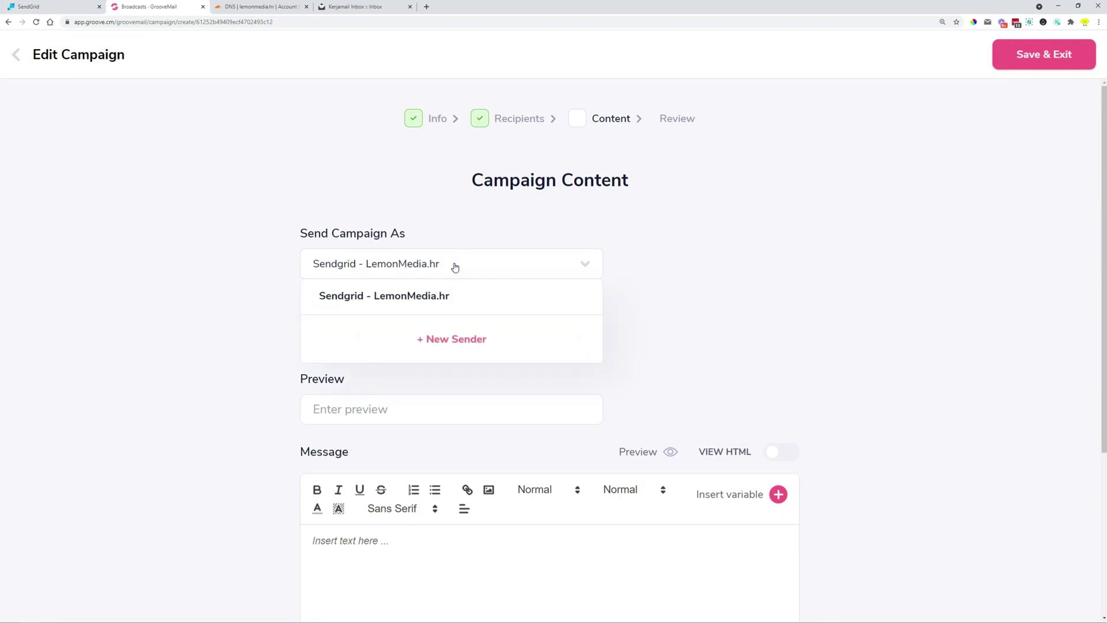
pyautogui.click(478, 258)
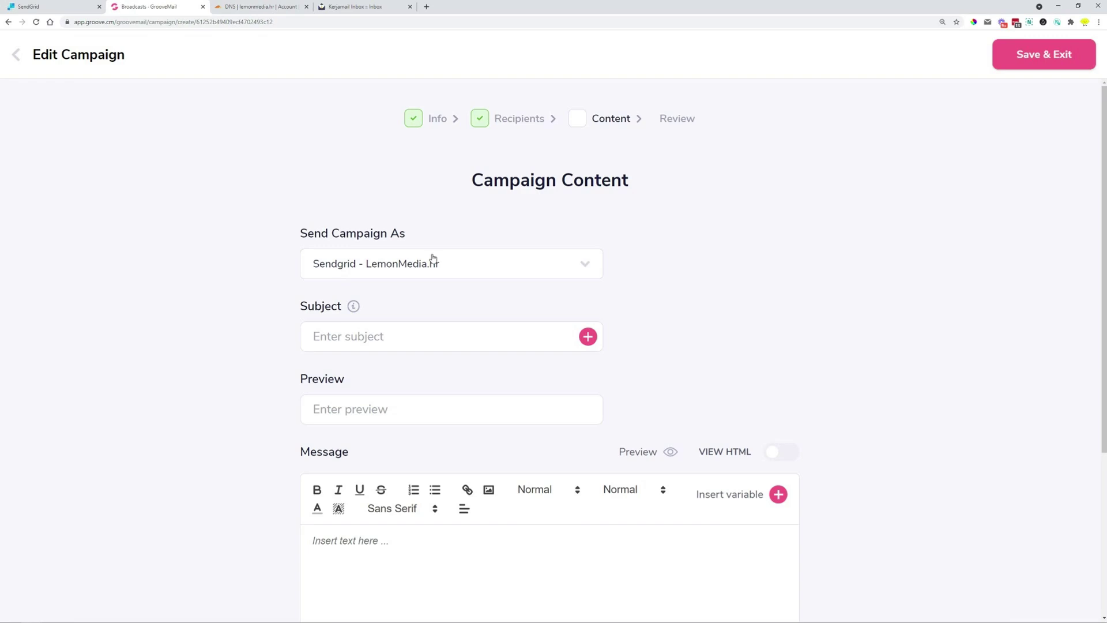
pyautogui.scroll(-1, 750, 282)
pyautogui.scroll(-1, 758, 285)
pyautogui.scroll(2, 773, 248)
pyautogui.click(16, 54)
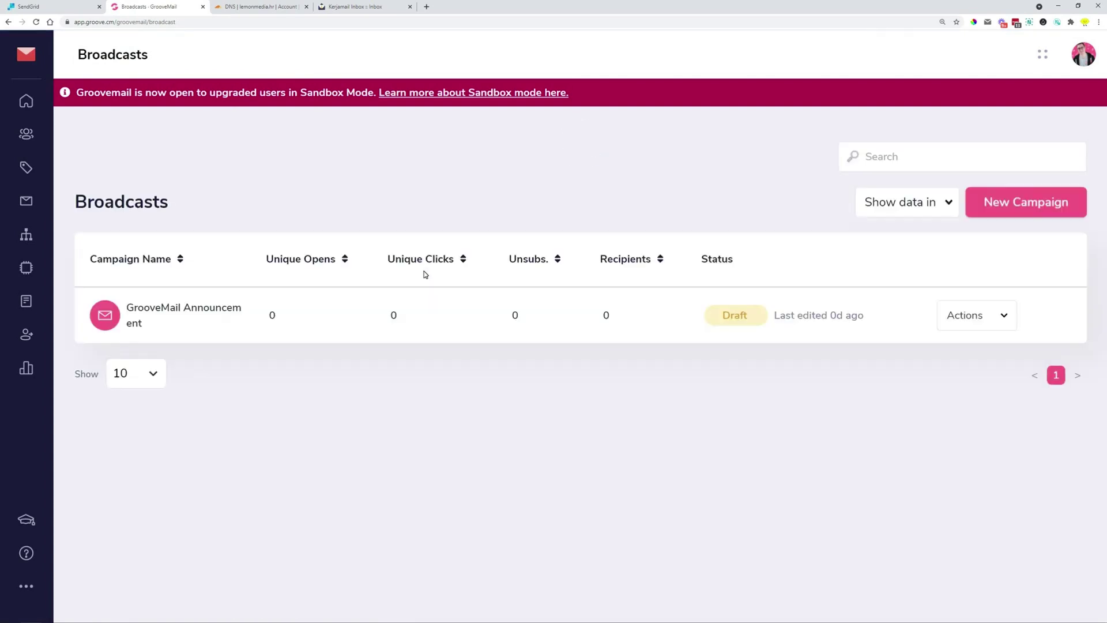